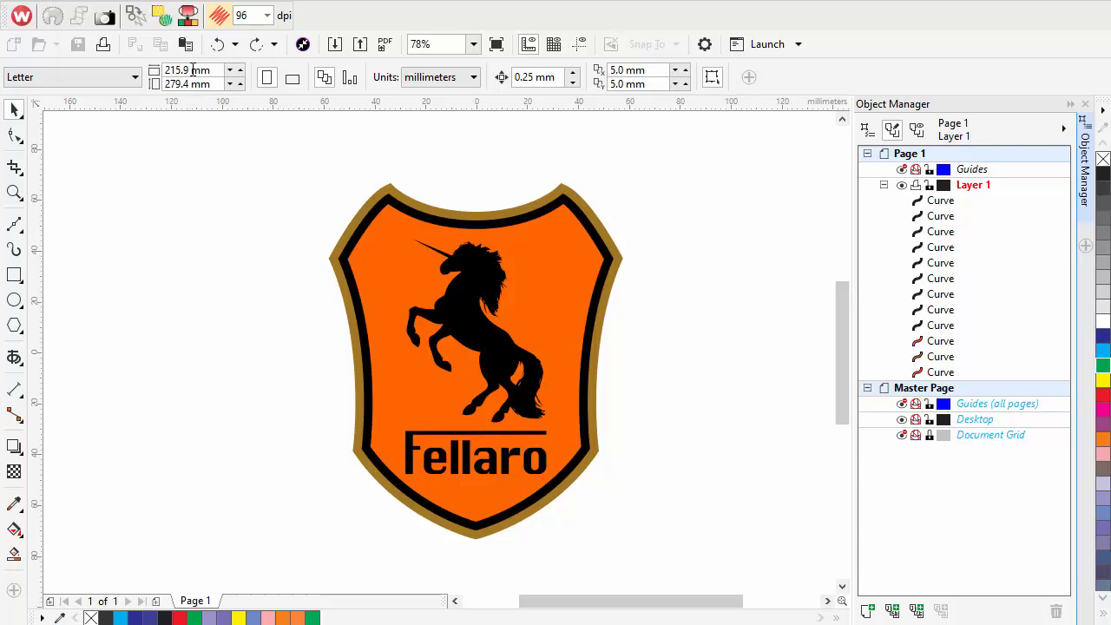
- With Match to Embroidery Palette and Keep Graphic Objects on, resize the shield logo to 100 mm tall
{"action": "left_click", "coordinate": [188, 16]}
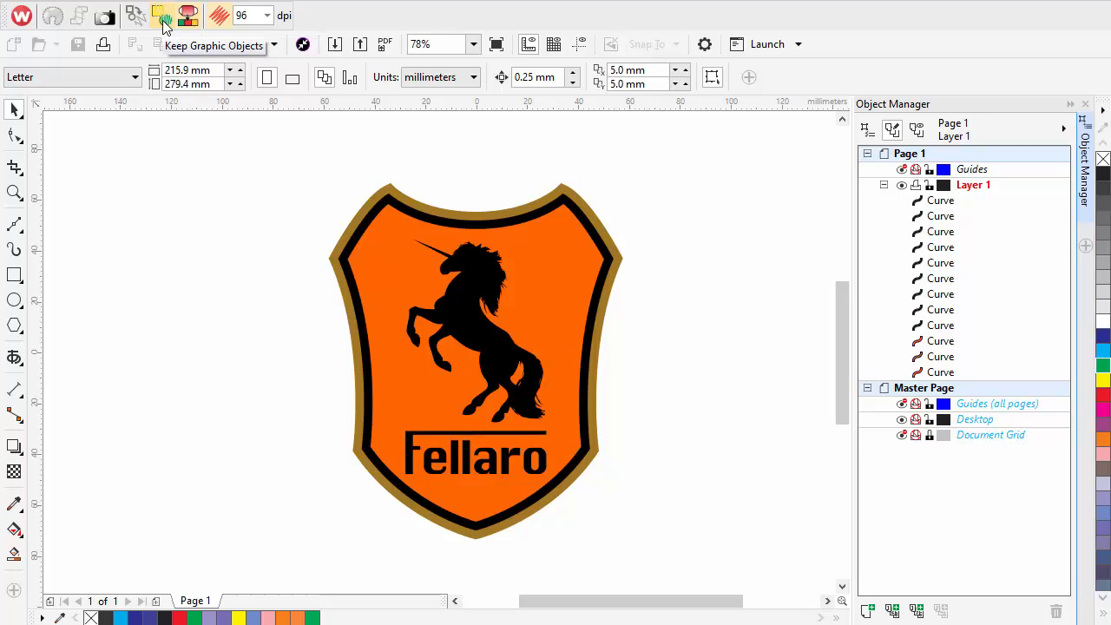
{"action": "left_click", "coordinate": [166, 24]}
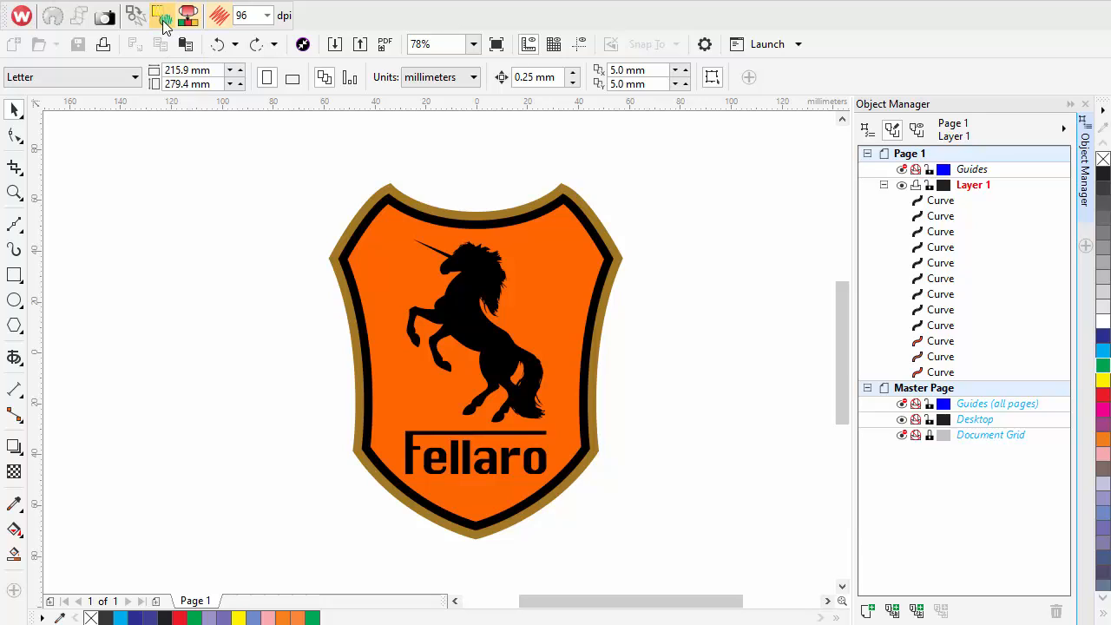
{"action": "left_click_drag", "start_coordinate": [302, 161], "coordinate": [631, 543]}
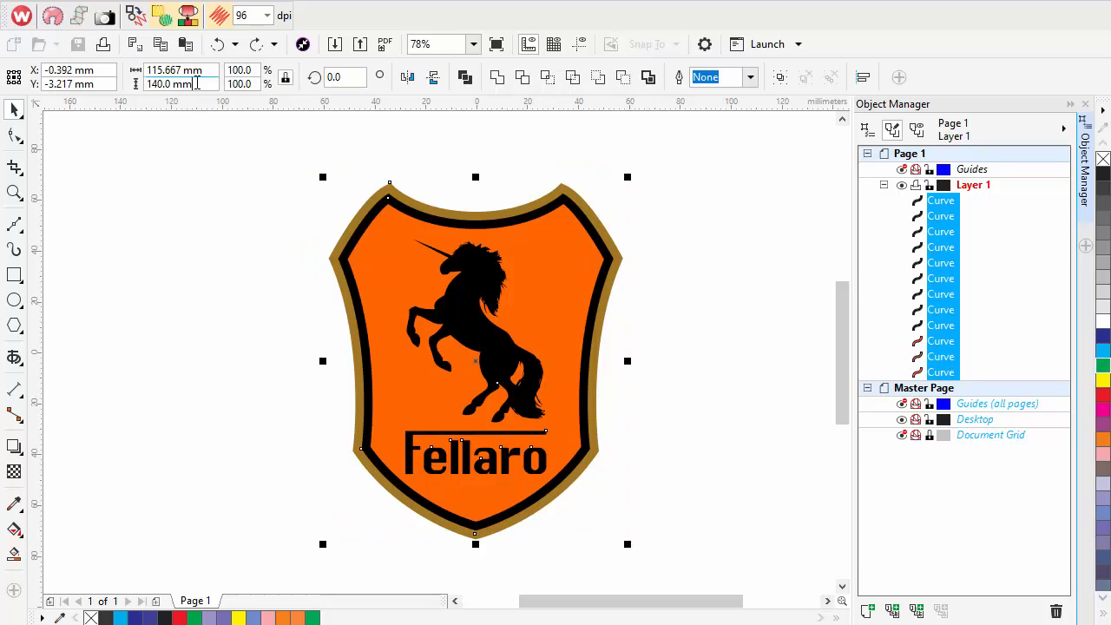
{"action": "left_click_drag", "start_coordinate": [198, 84], "coordinate": [144, 83]}
{"action": "type", "text": "100"}
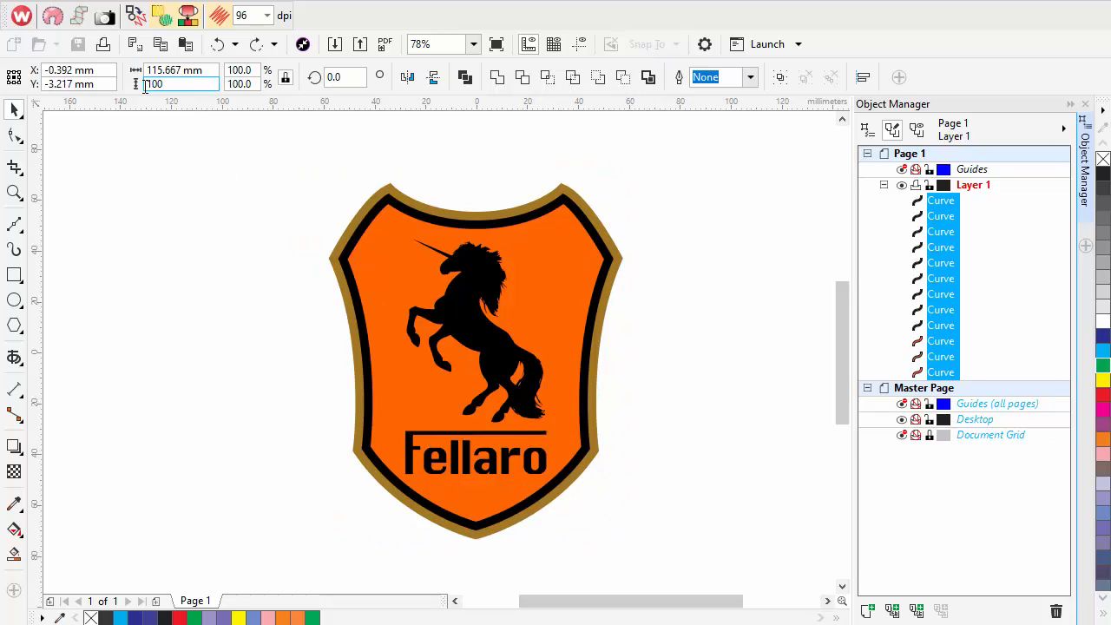
{"action": "key", "text": "Return"}
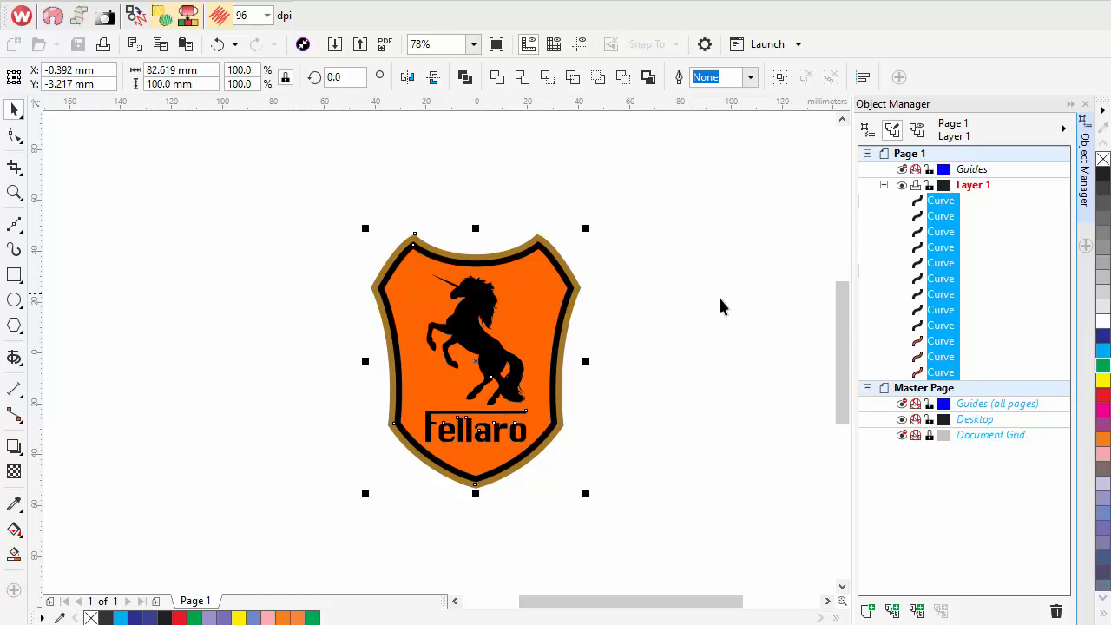
- Exclude two curves in Object Manager and convert the shield artwork to embroidery
{"action": "left_click", "coordinate": [941, 325], "text": "ctrl"}
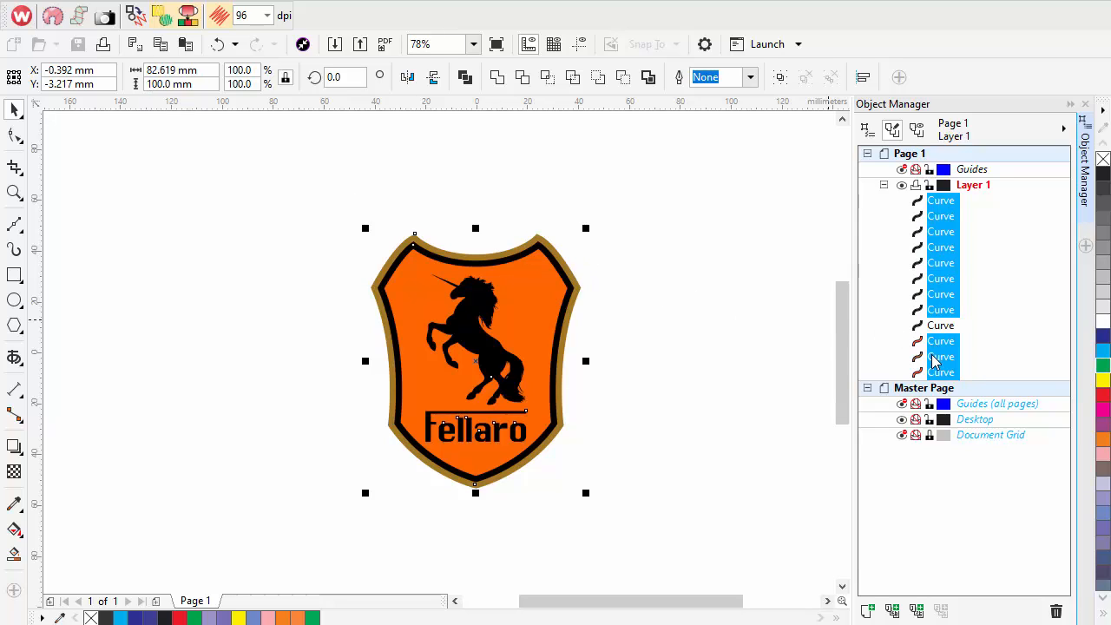
{"action": "left_click", "coordinate": [941, 357], "text": "ctrl"}
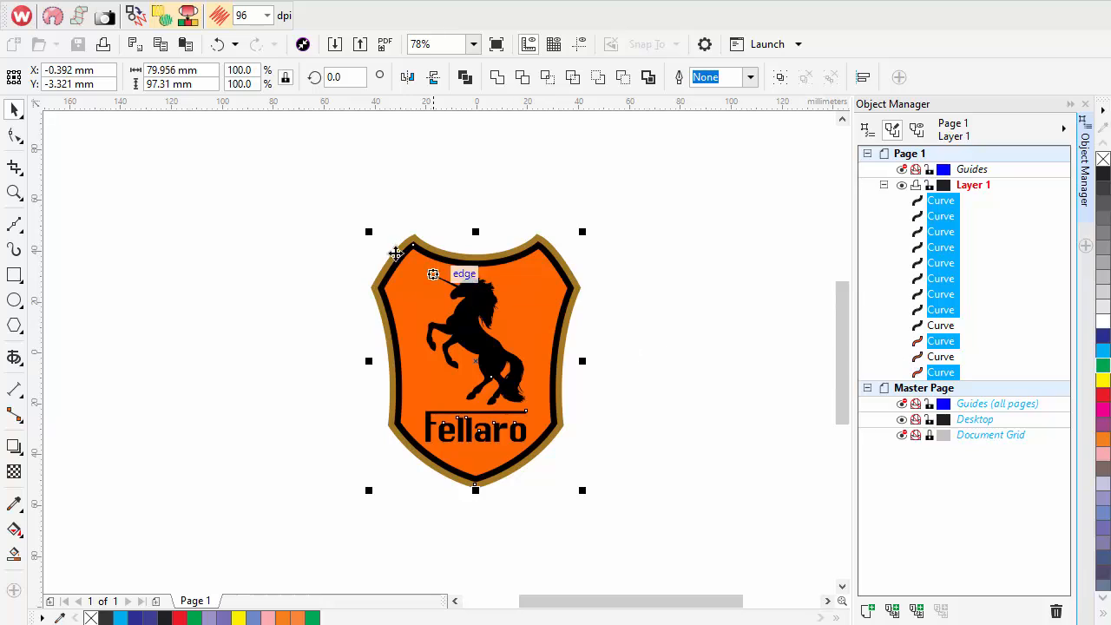
{"action": "left_click", "coordinate": [135, 16]}
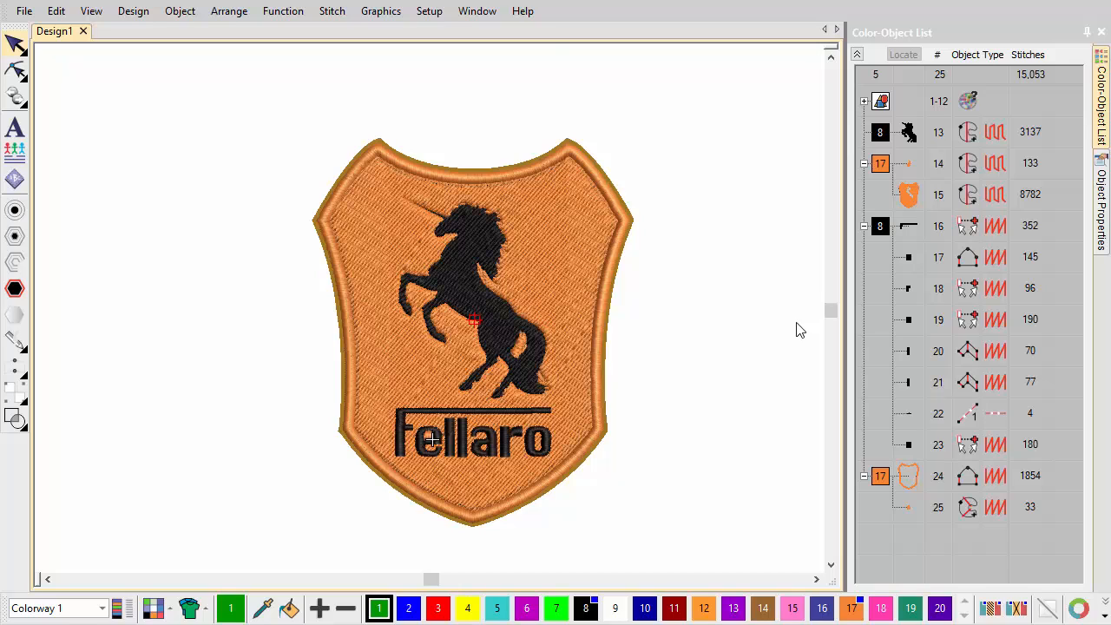
- Move the black unicorn after the orange shield fill in the Color-Object List, verify with Locate, then select the outer outline
{"action": "left_click", "coordinate": [909, 131]}
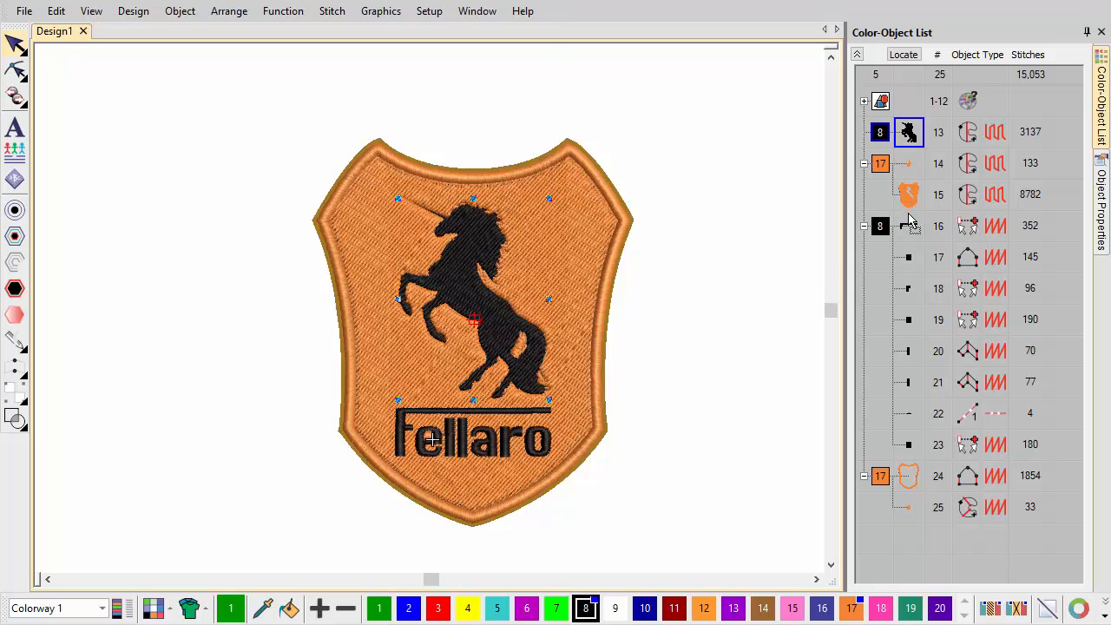
{"action": "left_click_drag", "start_coordinate": [909, 132], "coordinate": [909, 224]}
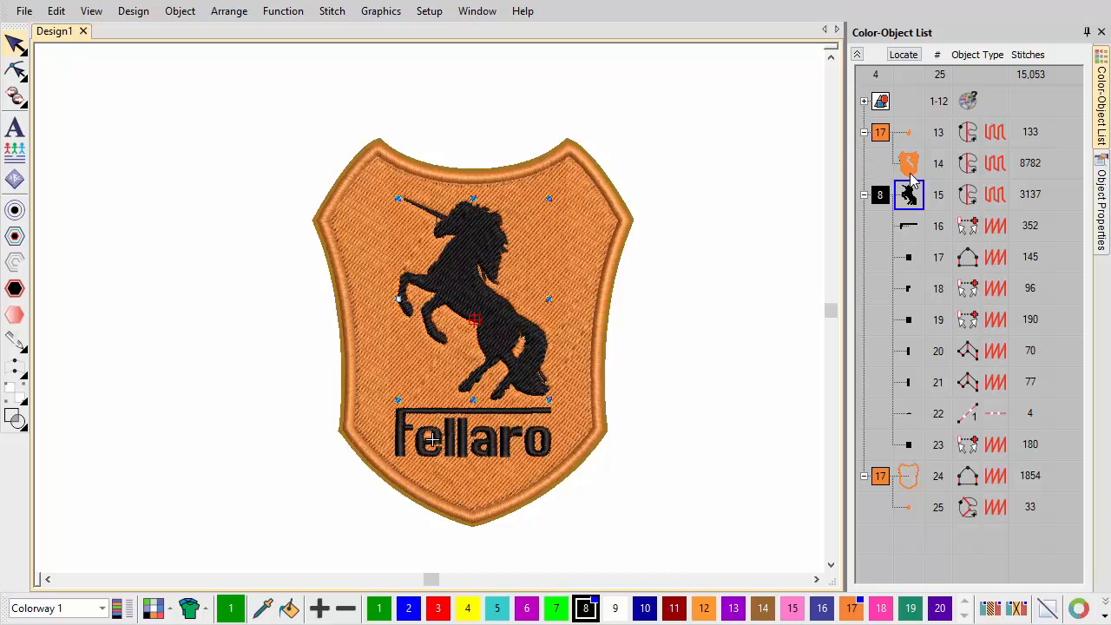
{"action": "left_click", "coordinate": [909, 163]}
{"action": "left_click", "coordinate": [903, 55]}
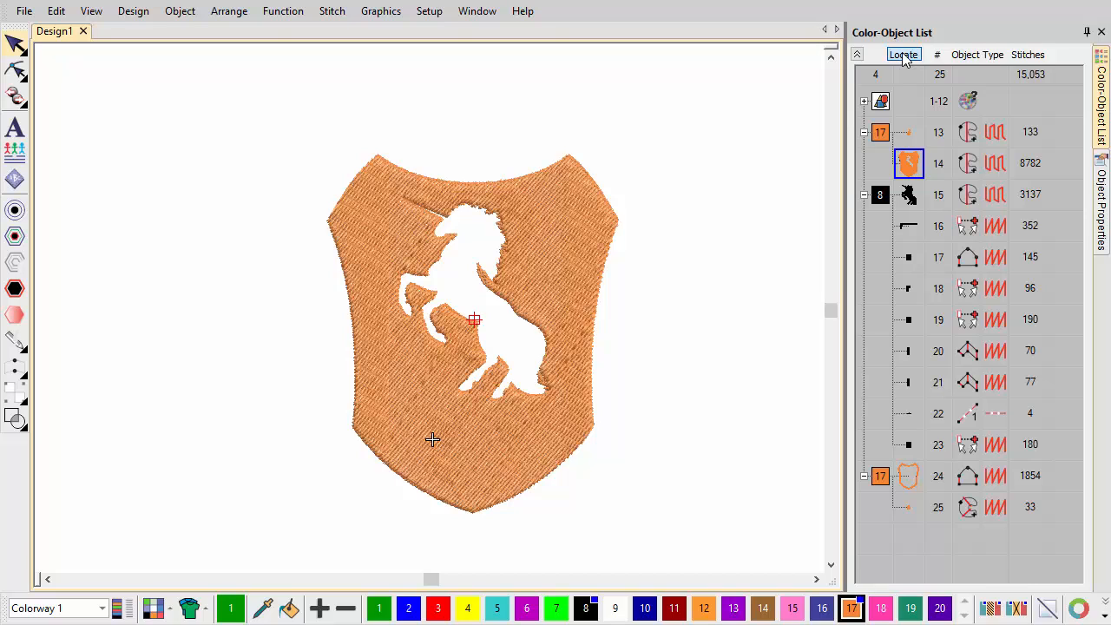
{"action": "left_click", "coordinate": [904, 55]}
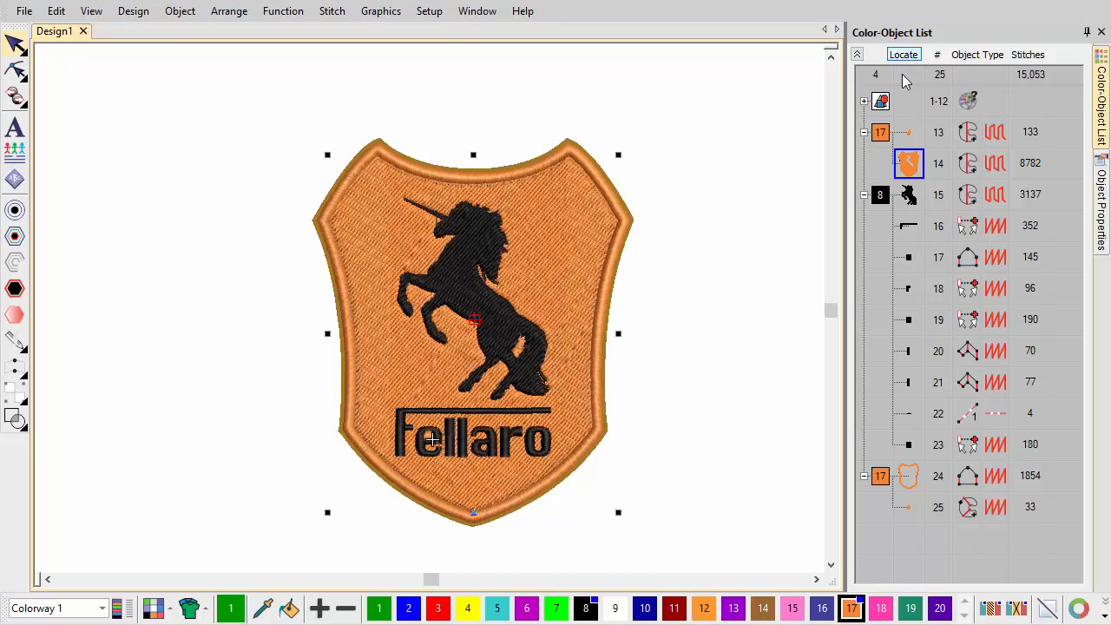
{"action": "left_click", "coordinate": [909, 475]}
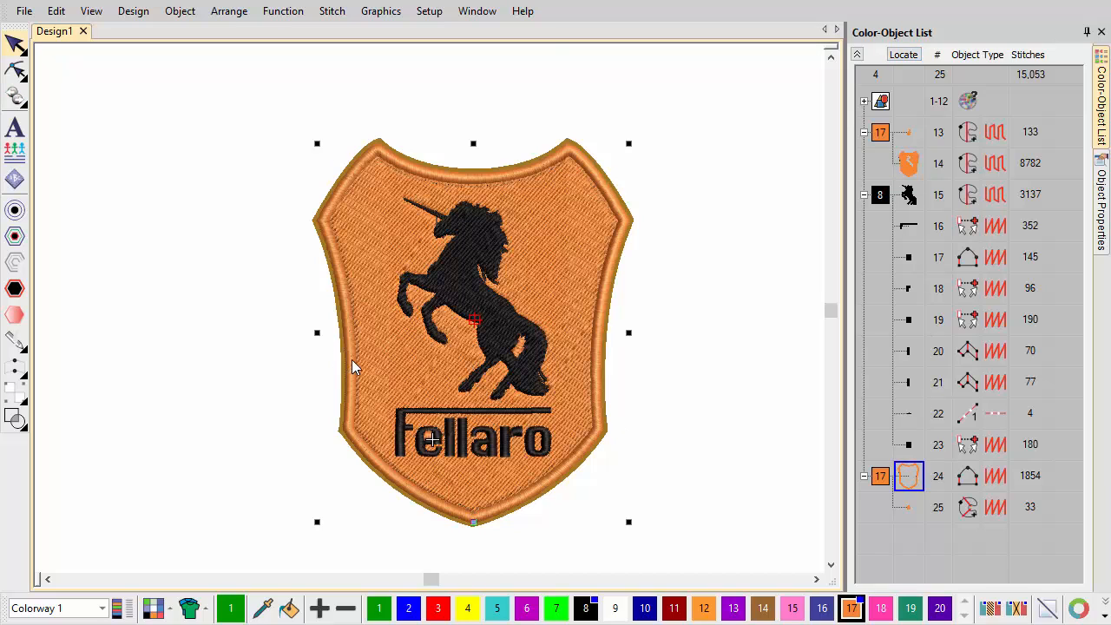
{"action": "left_click", "coordinate": [15, 211]}
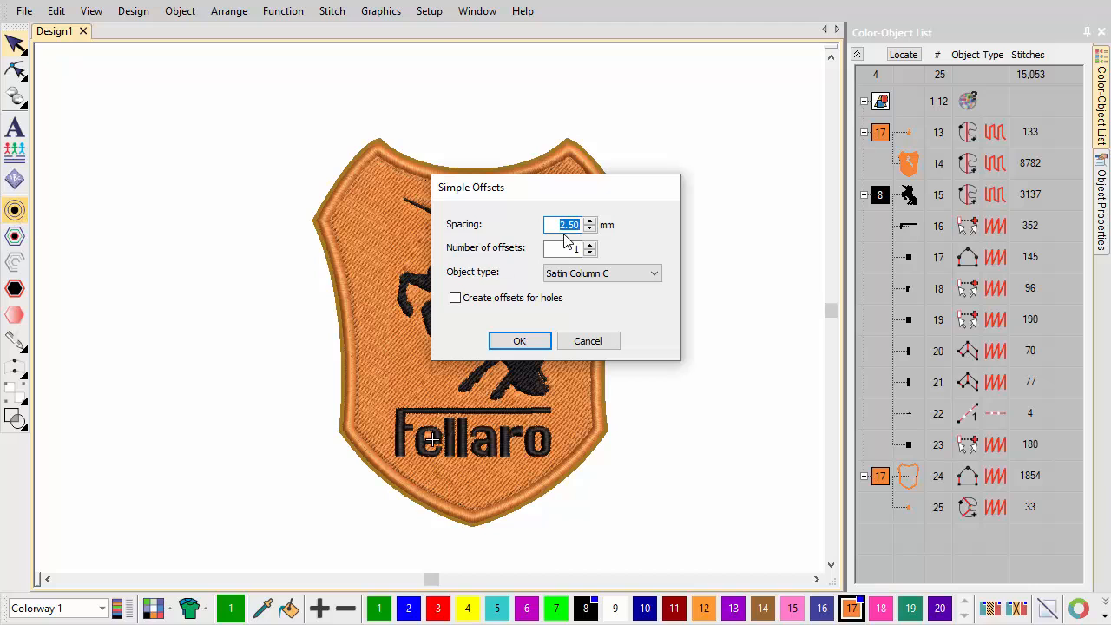
- Apply one 2 mm Satin Column offset border around the shield outline
{"action": "left_click", "coordinate": [519, 340]}
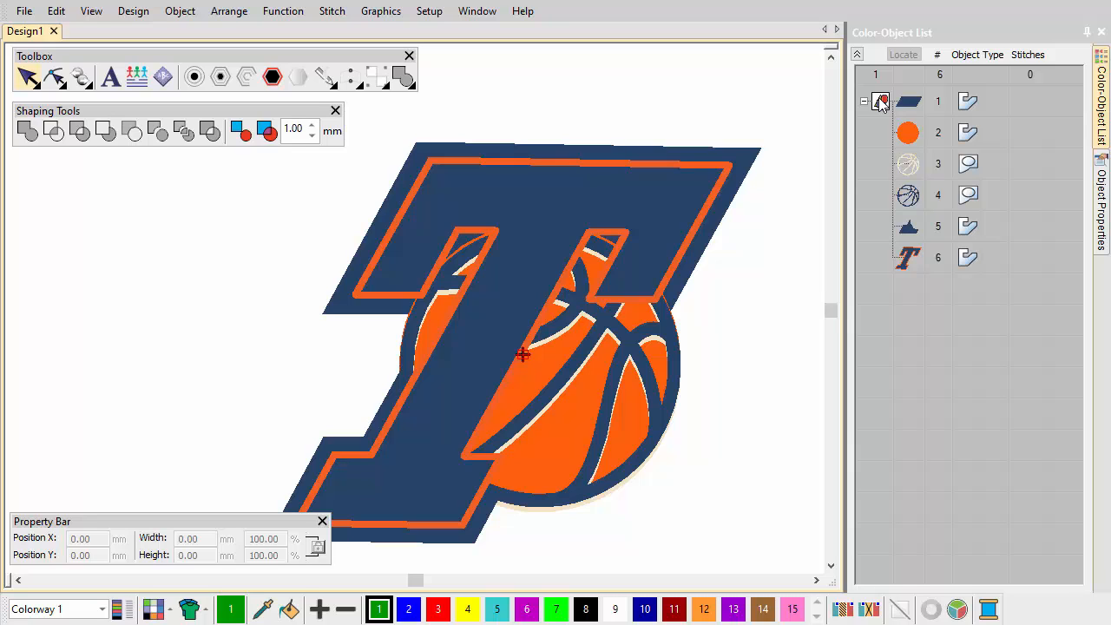
- Scale the whole T basketball logo to 70% height
{"action": "left_click", "coordinate": [881, 102]}
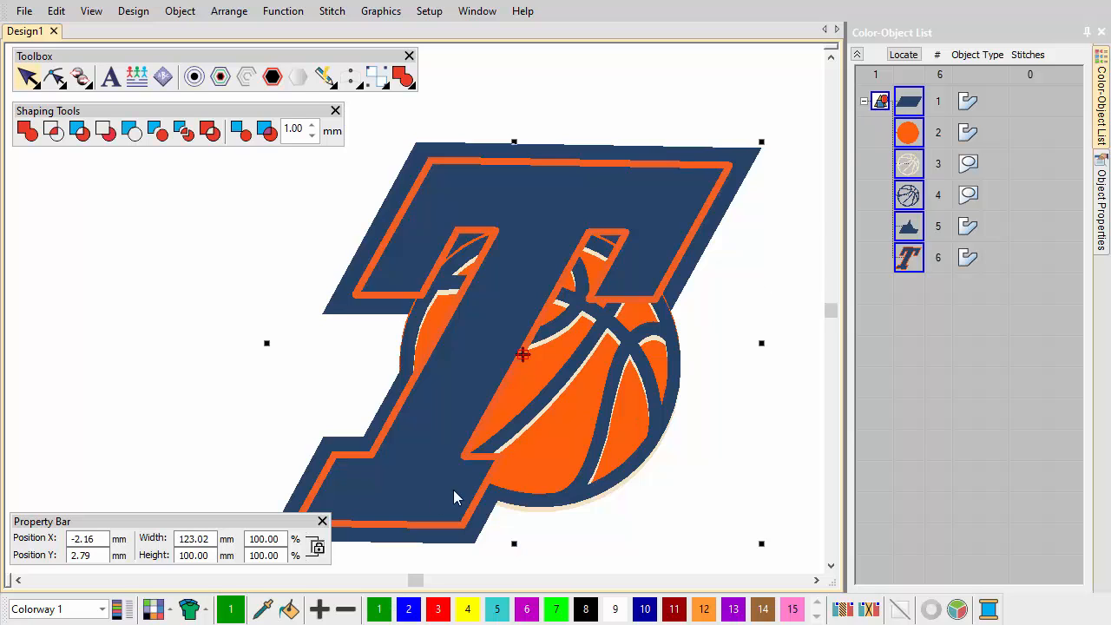
{"action": "double_click", "coordinate": [196, 555]}
{"action": "type", "text": "70"}
{"action": "key", "text": "Return"}
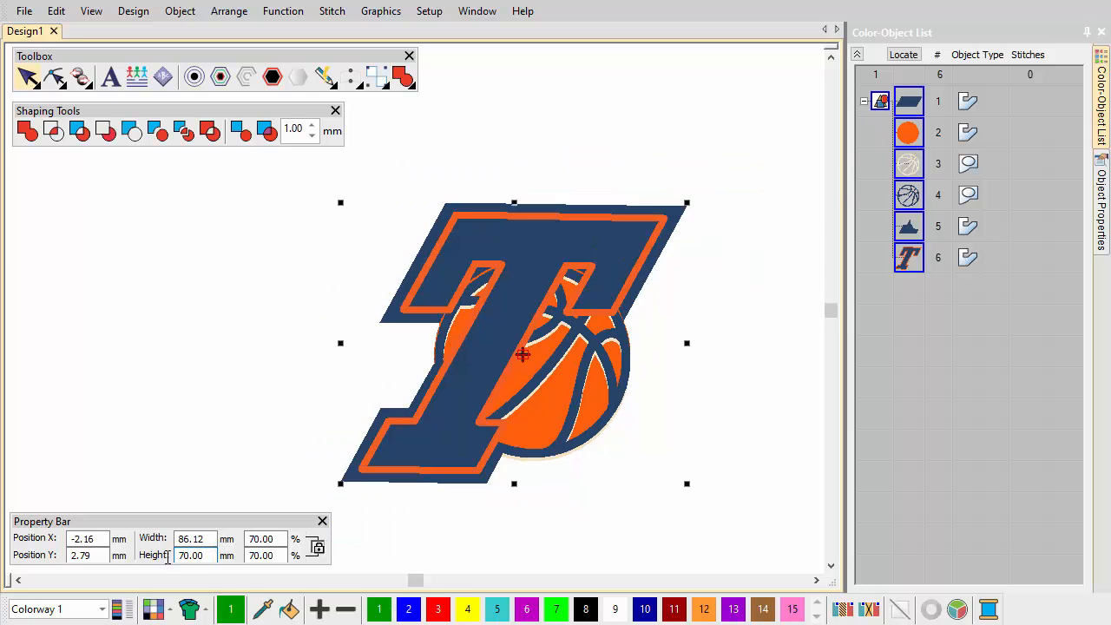
{"action": "key", "text": "Escape"}
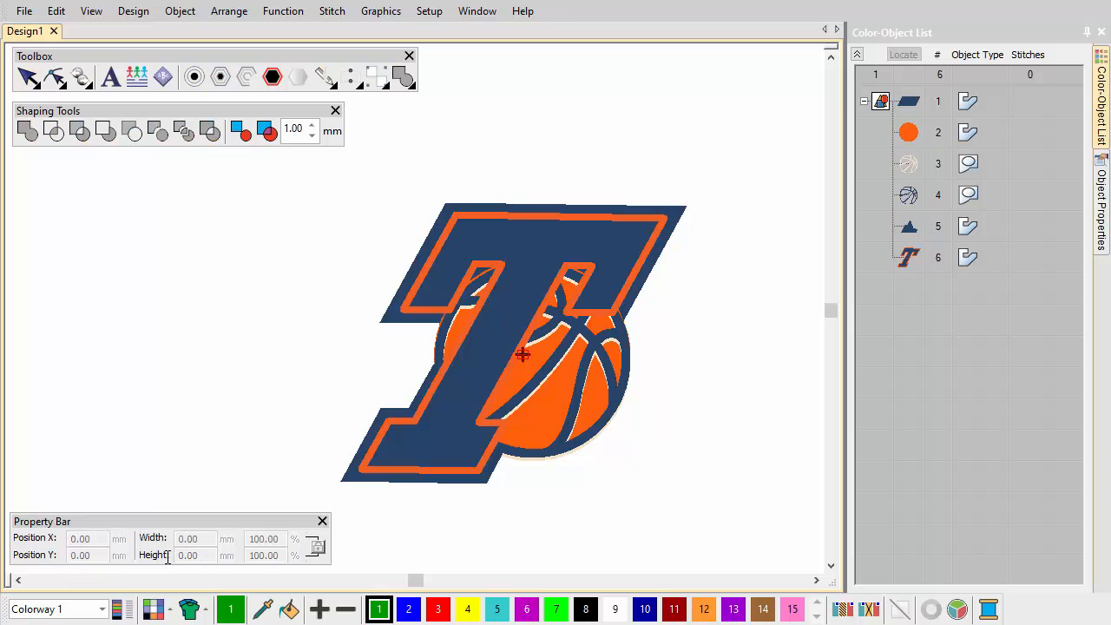
- Convert the letter T to an appliqué object and view its appliqué properties
{"action": "left_click", "coordinate": [909, 257]}
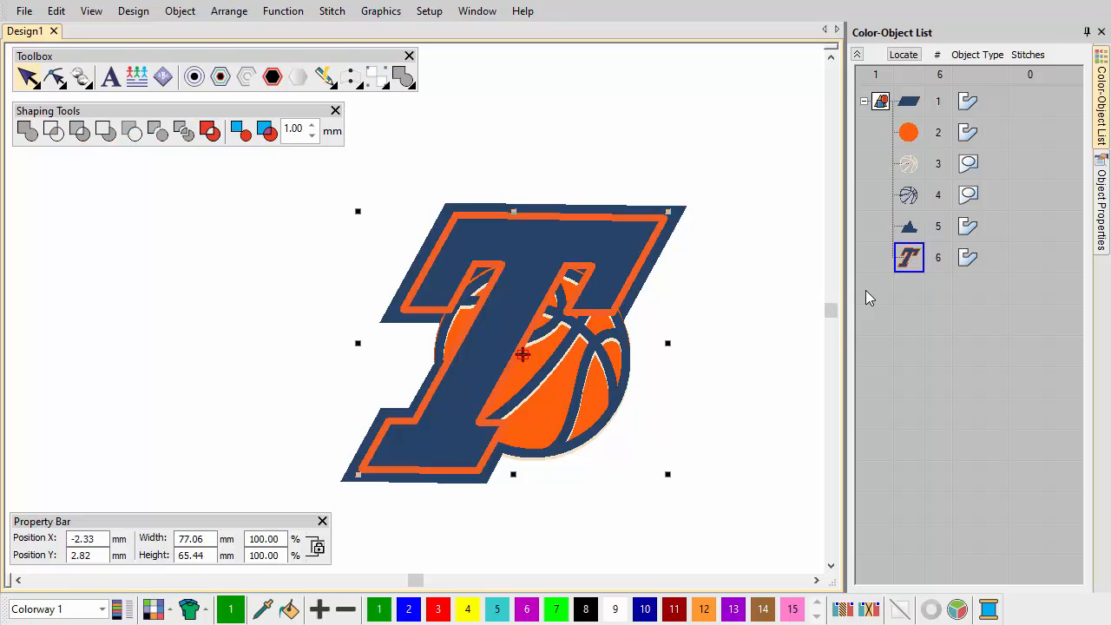
{"action": "right_click", "coordinate": [394, 420]}
{"action": "mouse_move", "coordinate": [469, 408]}
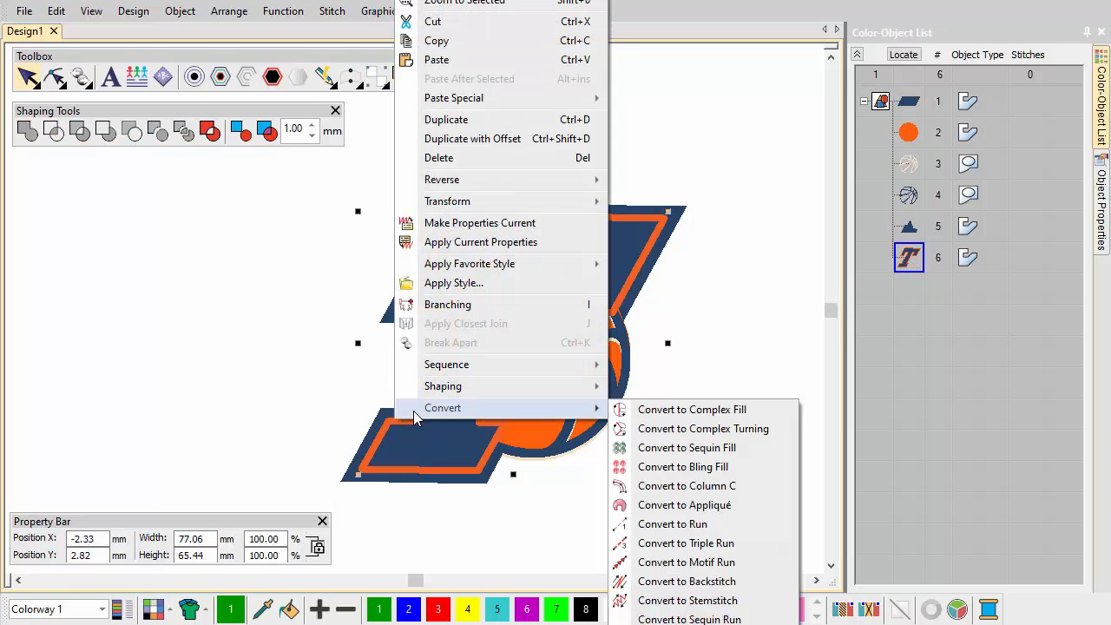
{"action": "left_click", "coordinate": [676, 510]}
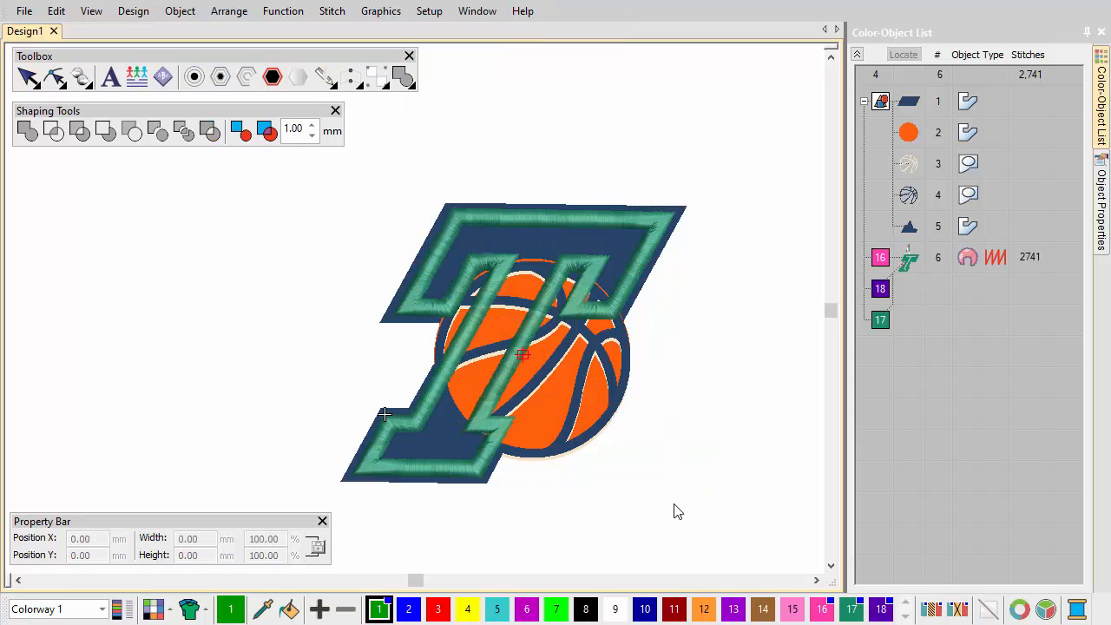
{"action": "double_click", "coordinate": [651, 258]}
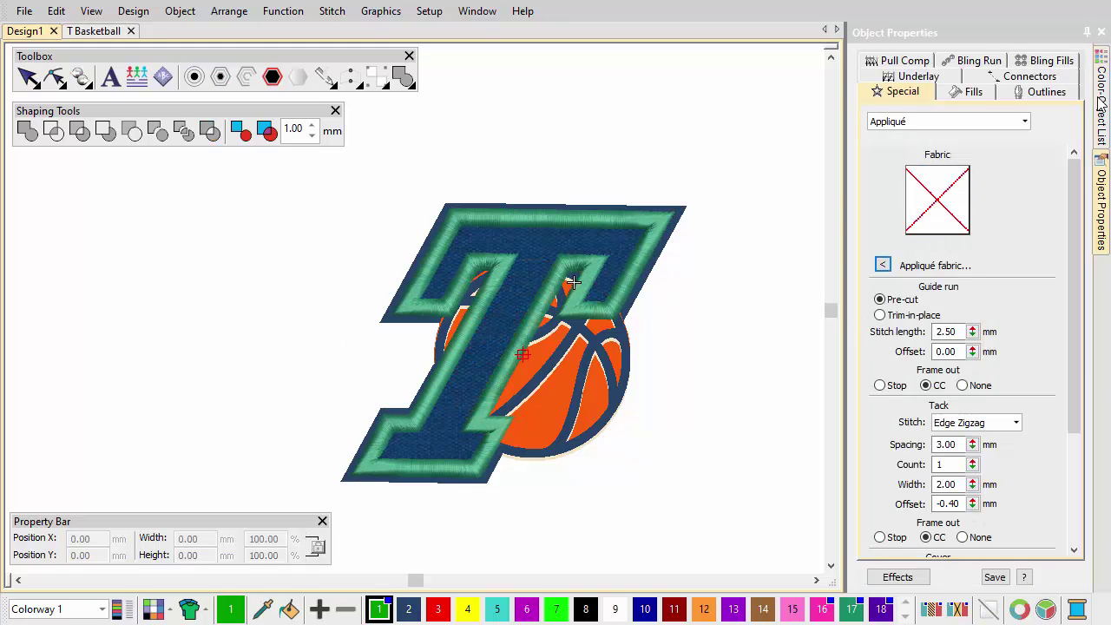
- Convert the backing, ball, ball lines and triangle artwork to stitches with Instant Smart Design
{"action": "left_click", "coordinate": [1102, 102]}
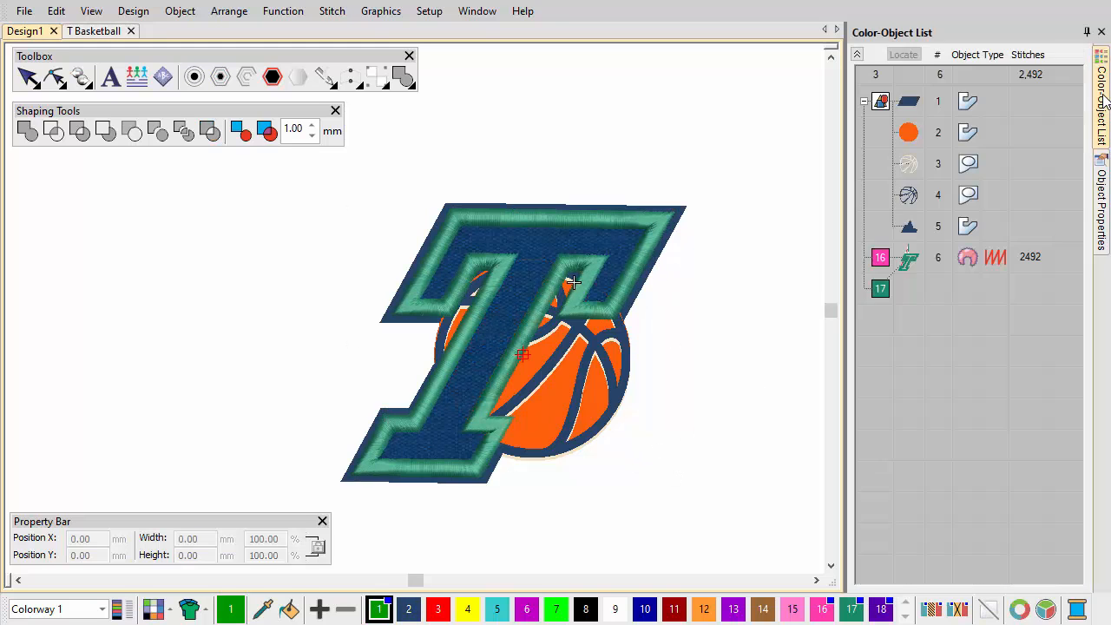
{"action": "left_click", "coordinate": [908, 101]}
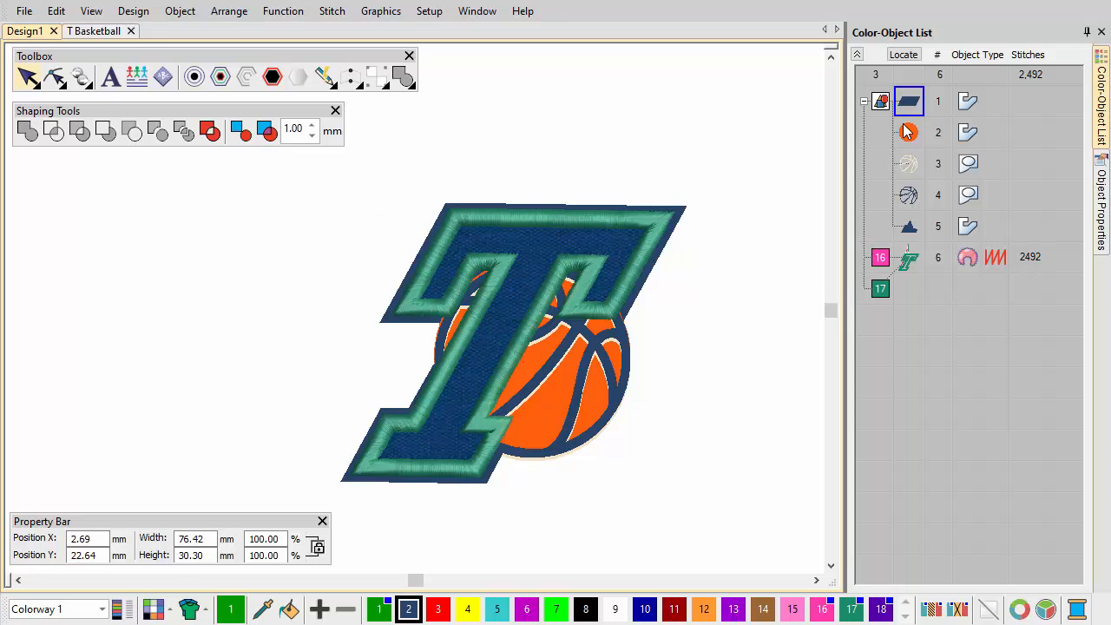
{"action": "left_click", "coordinate": [908, 132], "text": "ctrl"}
{"action": "left_click", "coordinate": [908, 195], "text": "ctrl"}
{"action": "left_click", "coordinate": [908, 225], "text": "ctrl"}
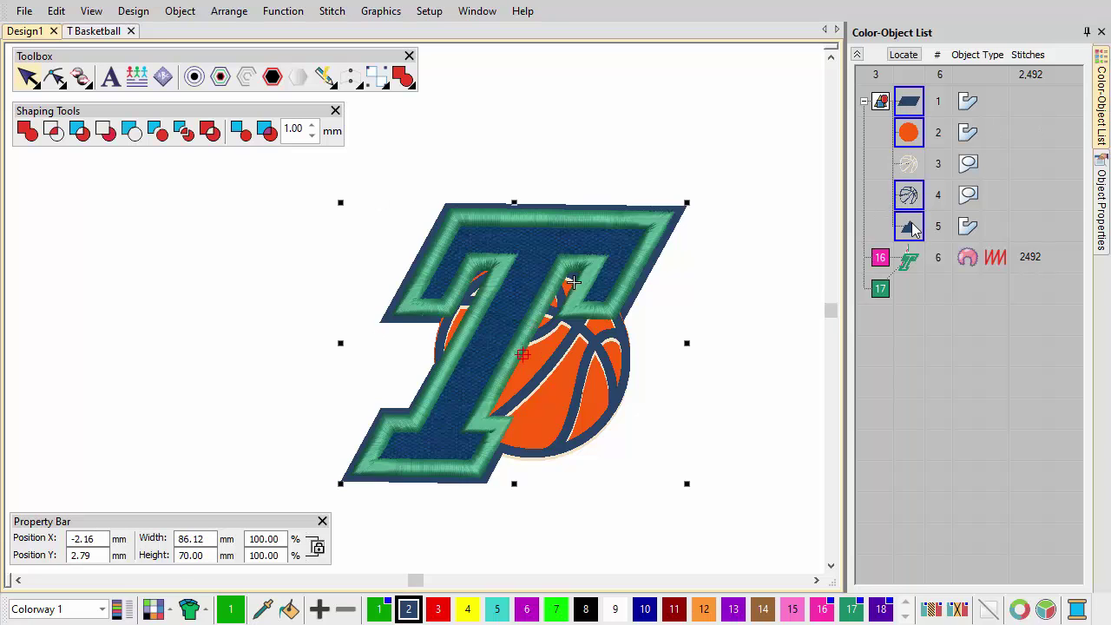
{"action": "left_click", "coordinate": [326, 78]}
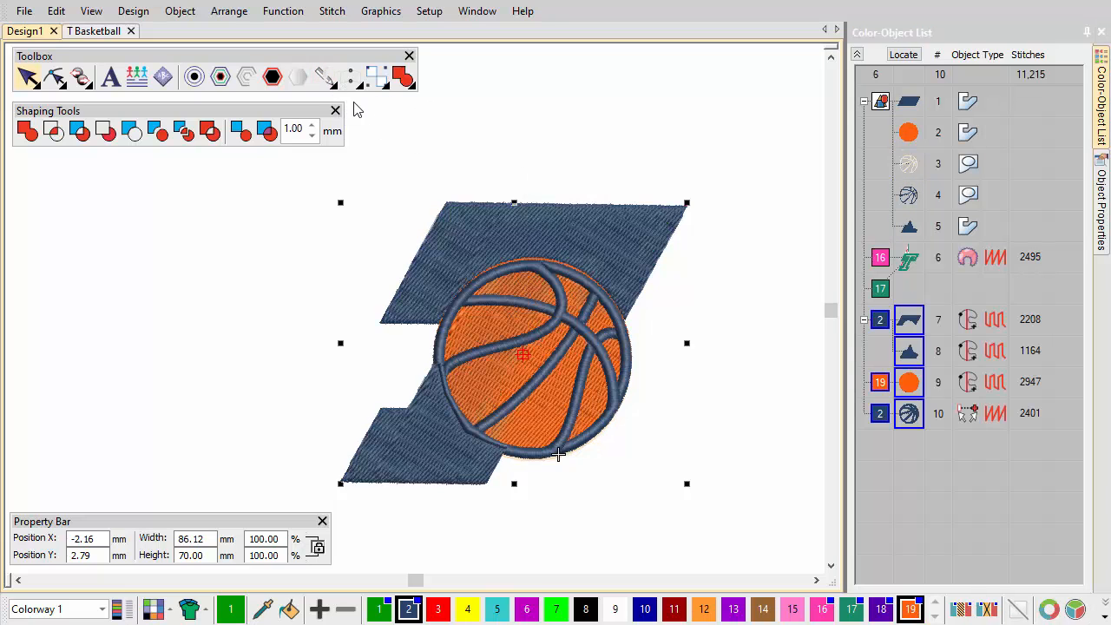
- Recolour the backing pieces to orange 19 and weld them with the ball into one fill
{"action": "left_click", "coordinate": [908, 319]}
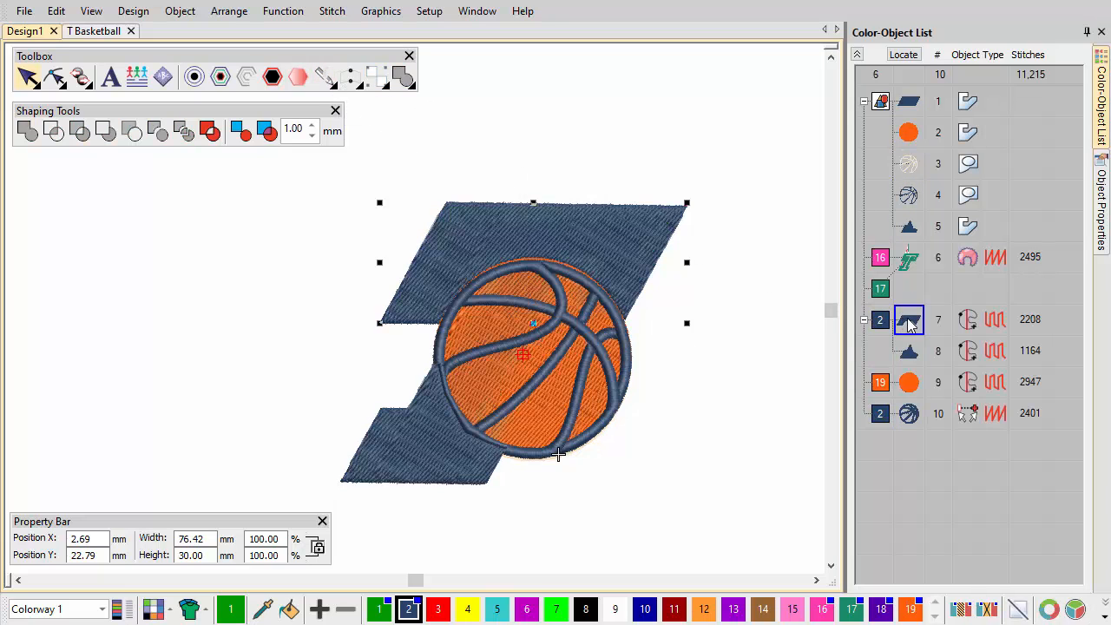
{"action": "left_click", "coordinate": [910, 351], "text": "ctrl"}
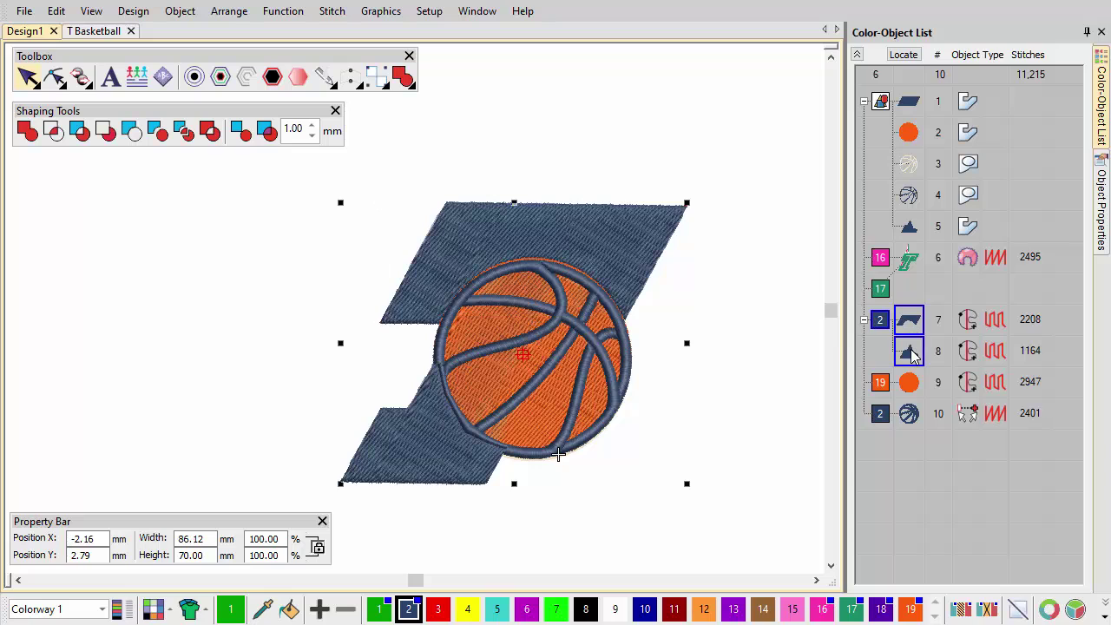
{"action": "left_click", "coordinate": [911, 608]}
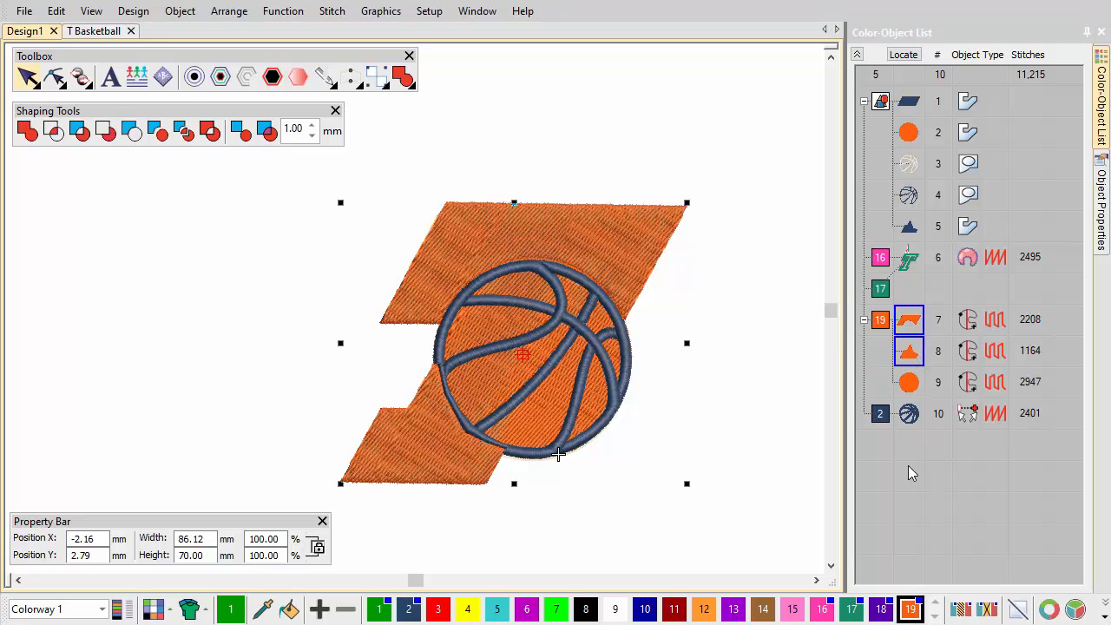
{"action": "left_click", "coordinate": [908, 382], "text": "ctrl"}
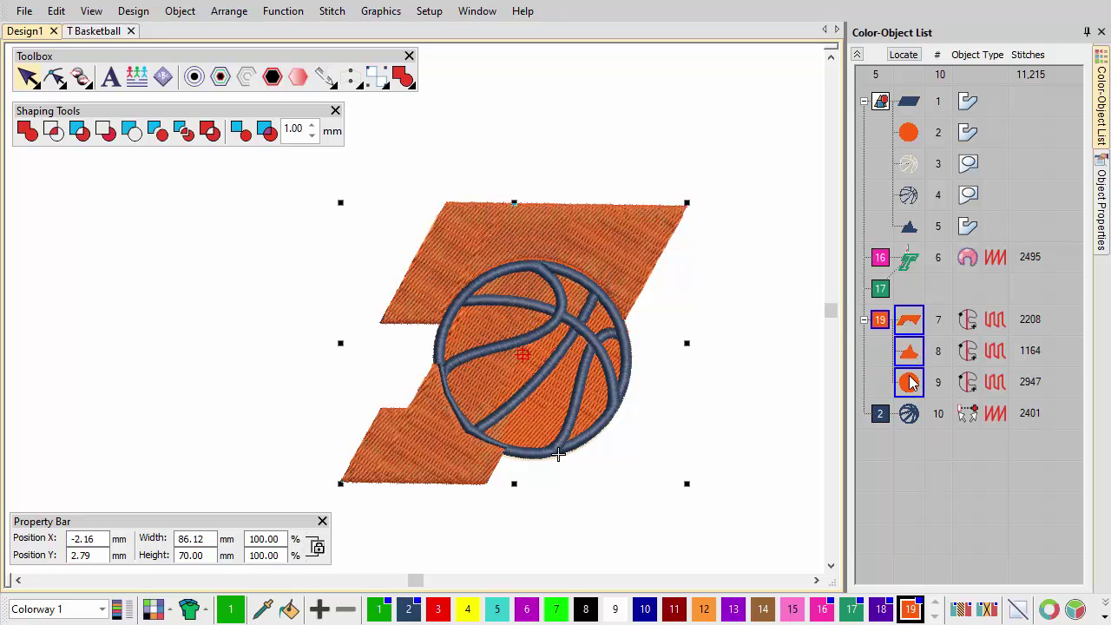
{"action": "left_click", "coordinate": [28, 132]}
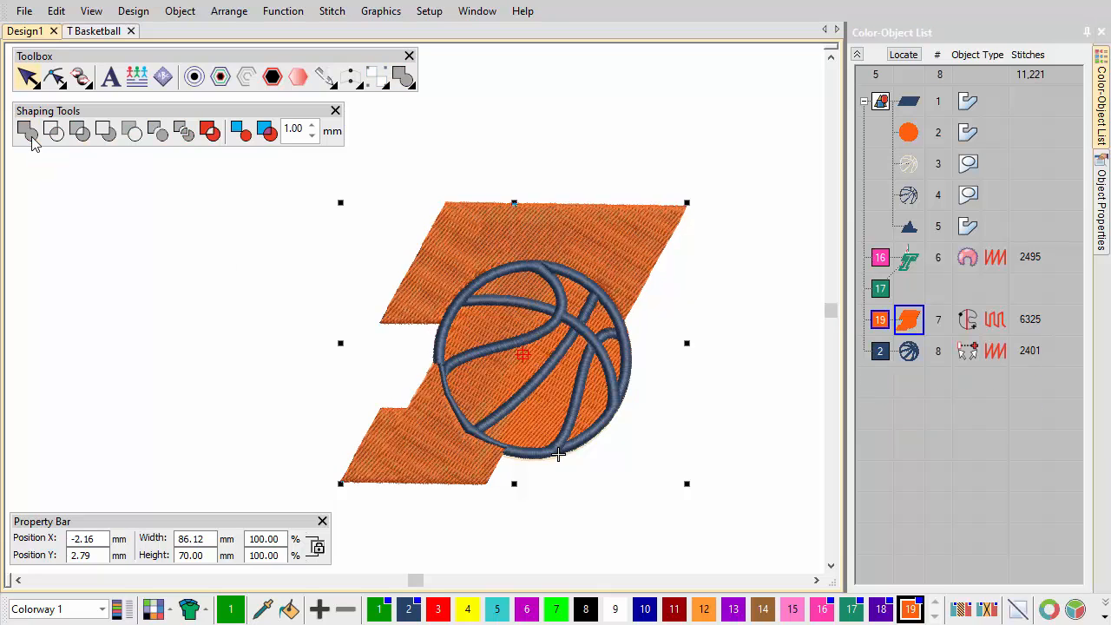
- Move the T appliqué to the end of the stitching order
{"action": "left_click", "coordinate": [910, 260]}
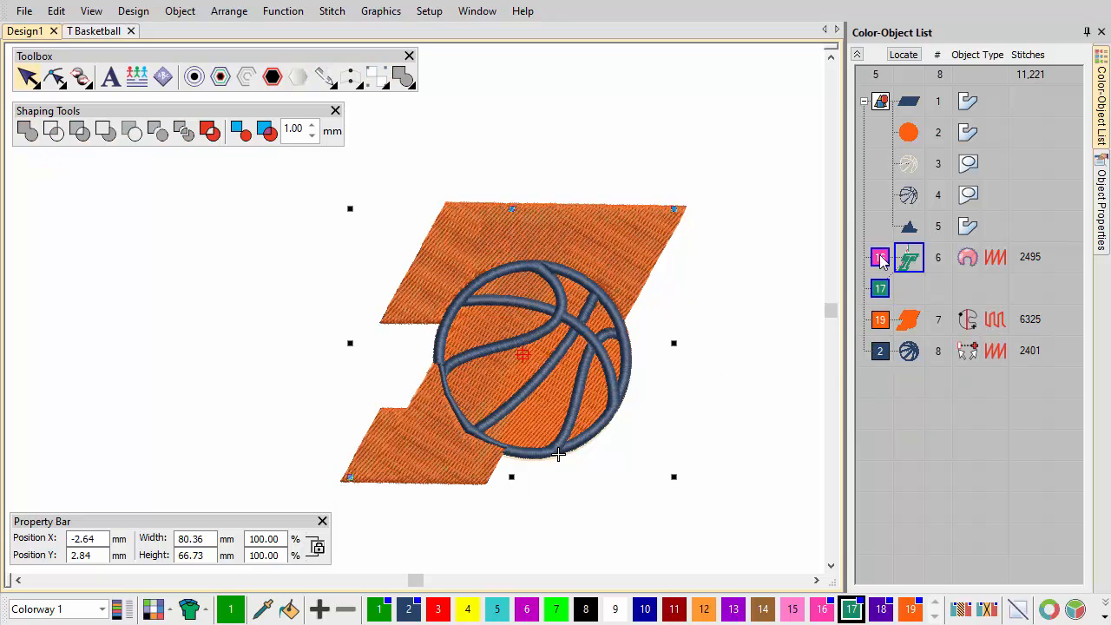
{"action": "left_click_drag", "start_coordinate": [909, 259], "coordinate": [909, 382]}
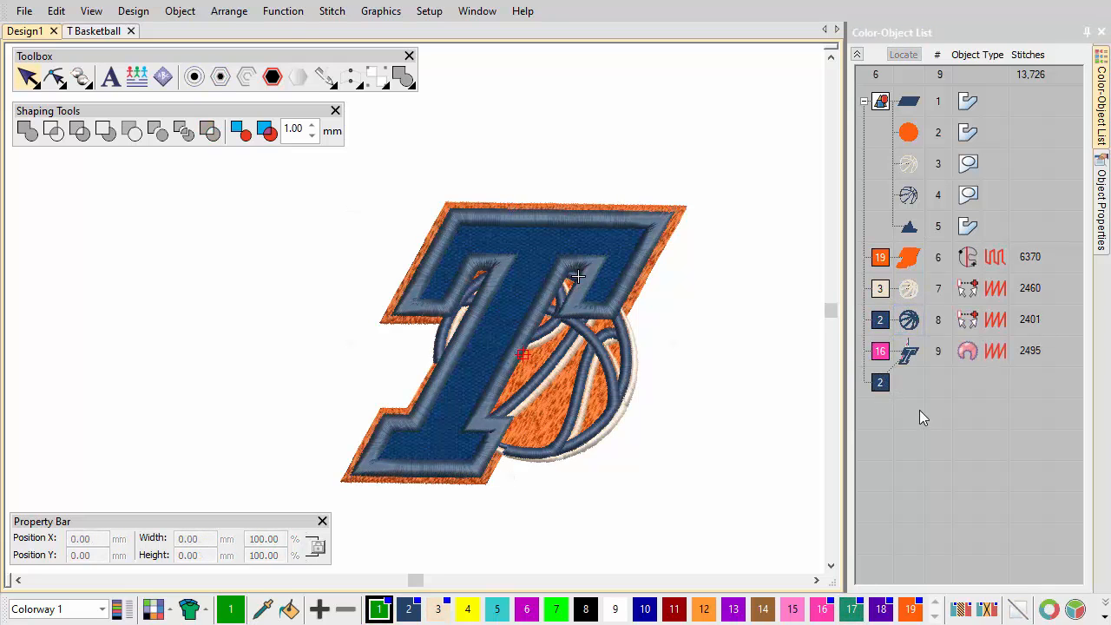
{"action": "left_click", "coordinate": [908, 351]}
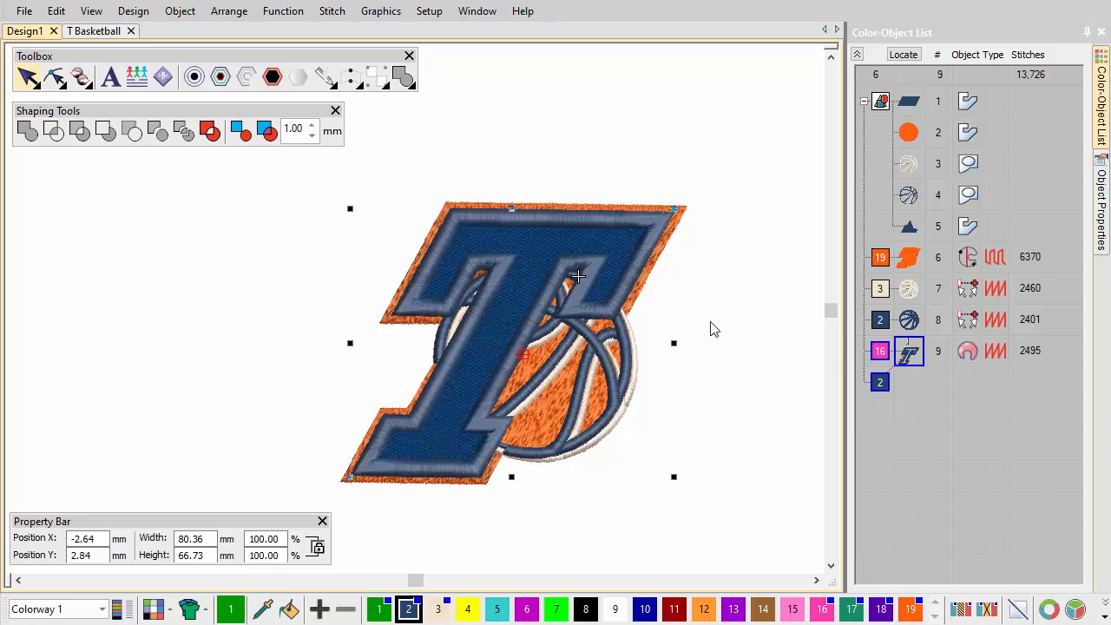
- Remove overlaps beneath the T with minimum object width 1, then isolate colour block 19 with Locate
{"action": "left_click", "coordinate": [229, 11]}
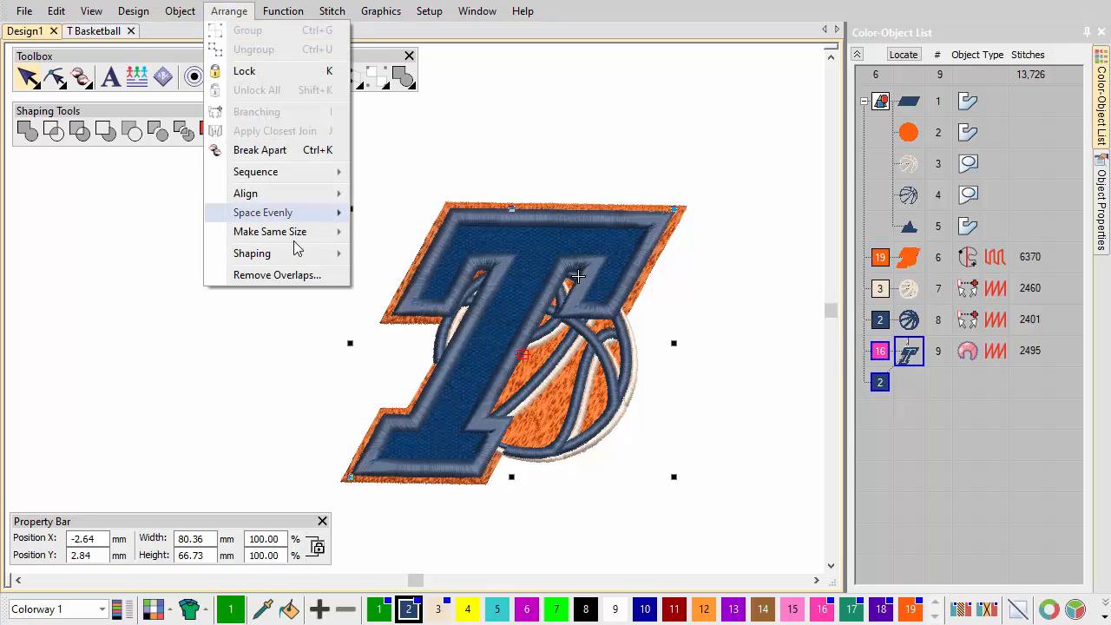
{"action": "left_click", "coordinate": [277, 274]}
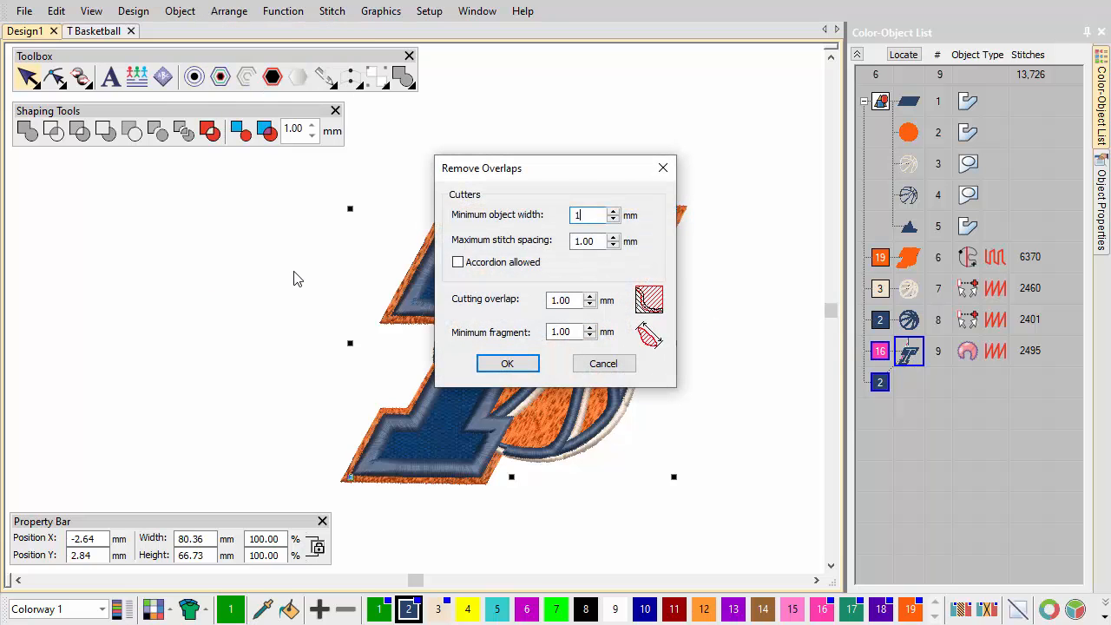
{"action": "type", "text": "1"}
{"action": "left_click", "coordinate": [508, 363]}
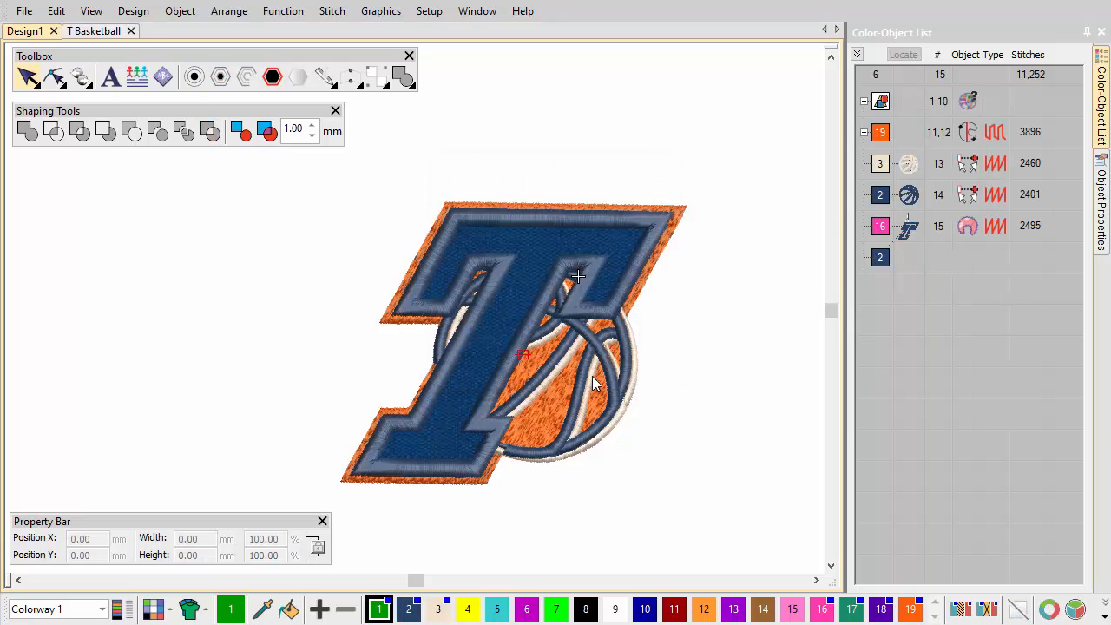
{"action": "left_click", "coordinate": [880, 132]}
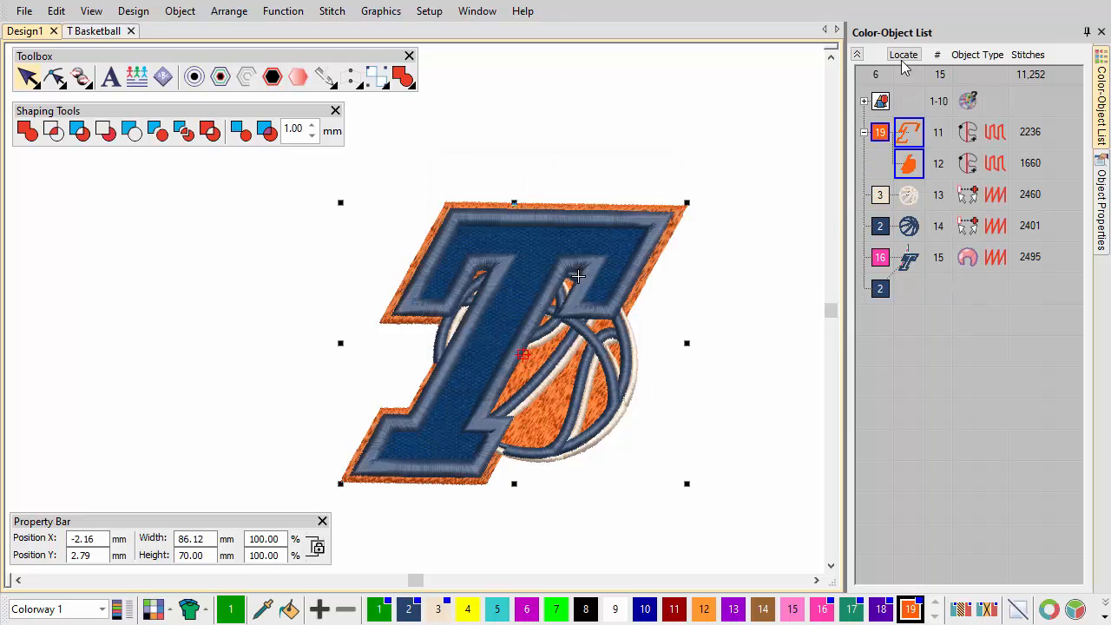
{"action": "left_click", "coordinate": [904, 54]}
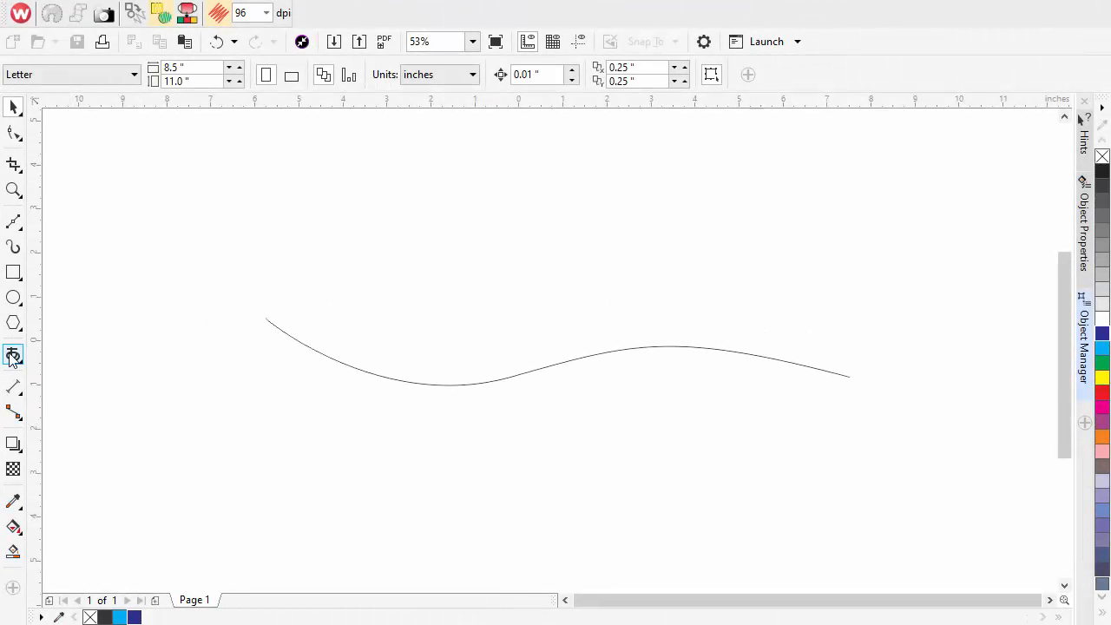
- Place the text 'Lucida Handwriting' along the wavy curve with the Text tool
{"action": "left_click", "coordinate": [13, 358]}
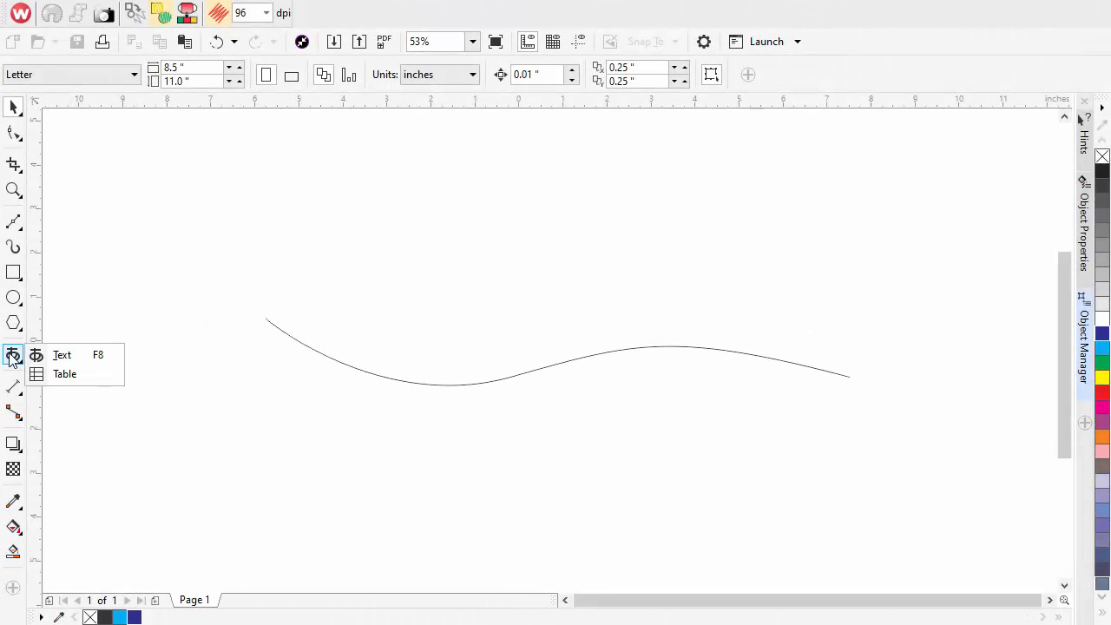
{"action": "left_click", "coordinate": [62, 355]}
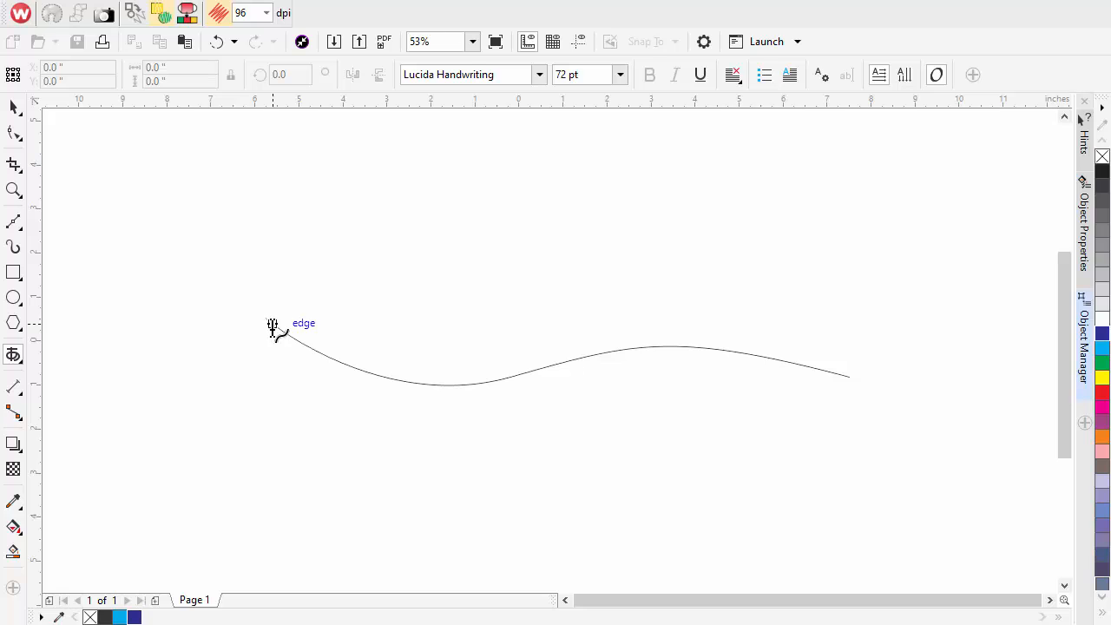
{"action": "left_click", "coordinate": [273, 328]}
{"action": "type", "text": "Lucida"}
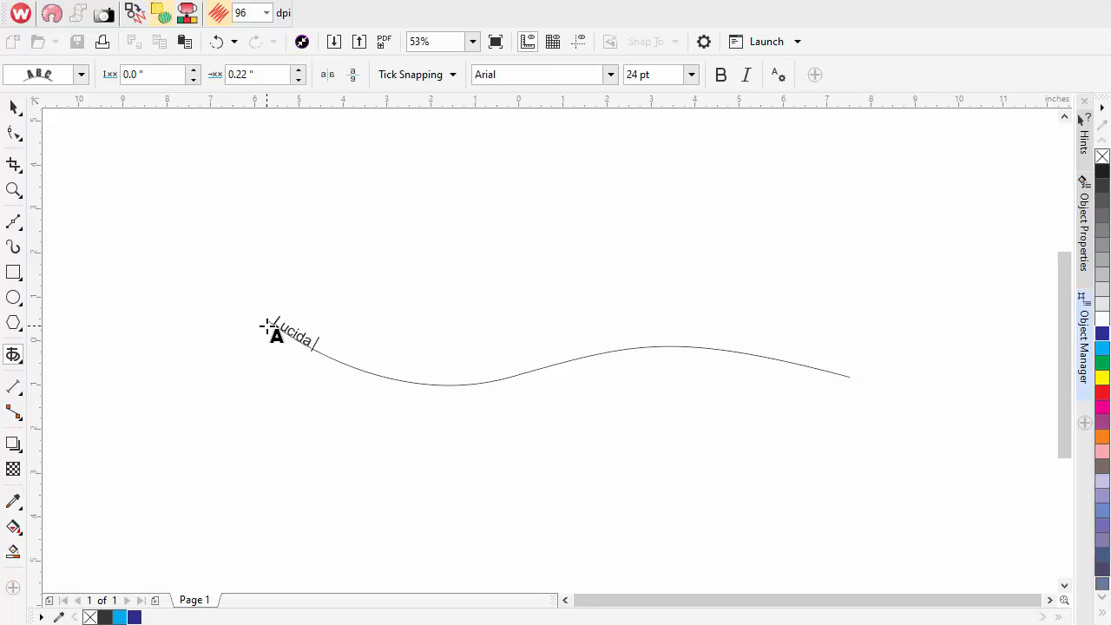
{"action": "type", "text": " Handwriting"}
{"action": "key", "text": "ctrl+a"}
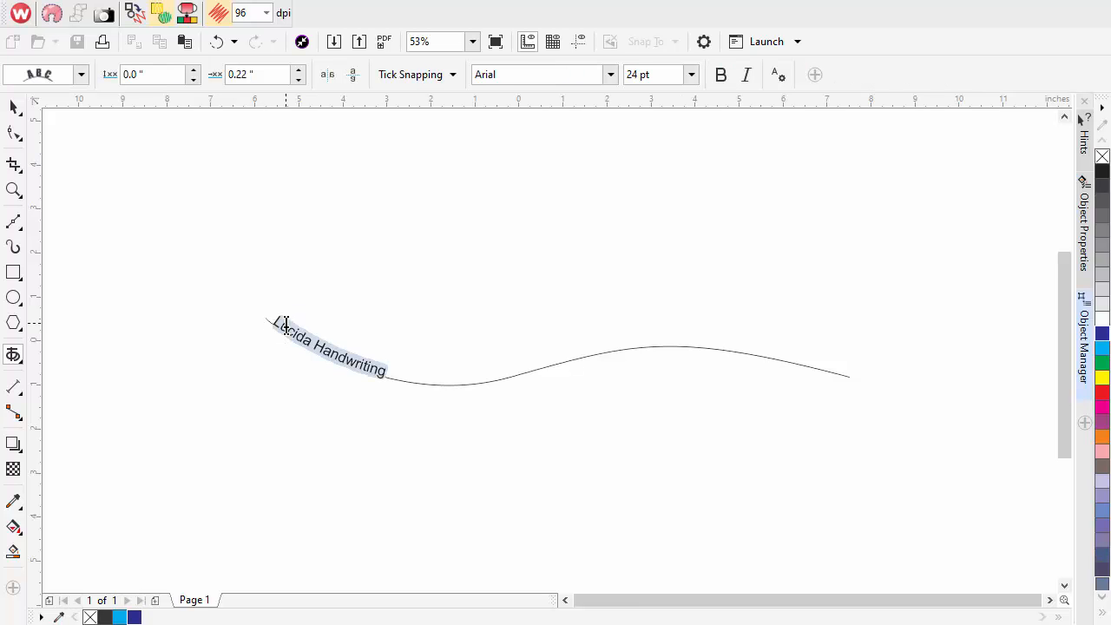
- Set the text to the Lucida Handwriting font and convert it to embroidery lettering
{"action": "left_click", "coordinate": [610, 75]}
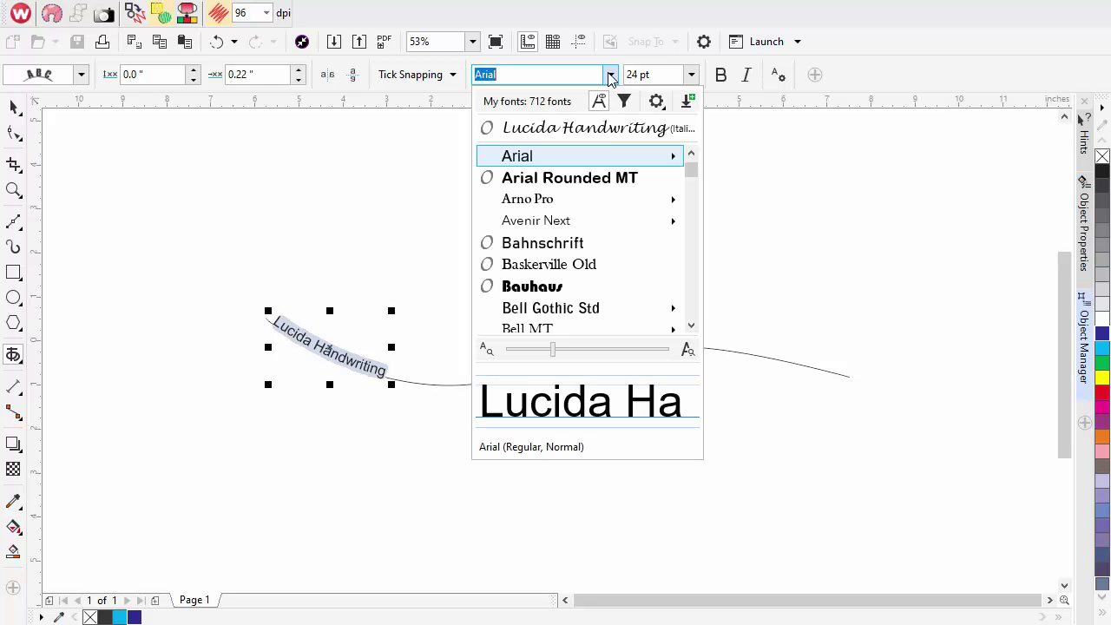
{"action": "left_click", "coordinate": [607, 128]}
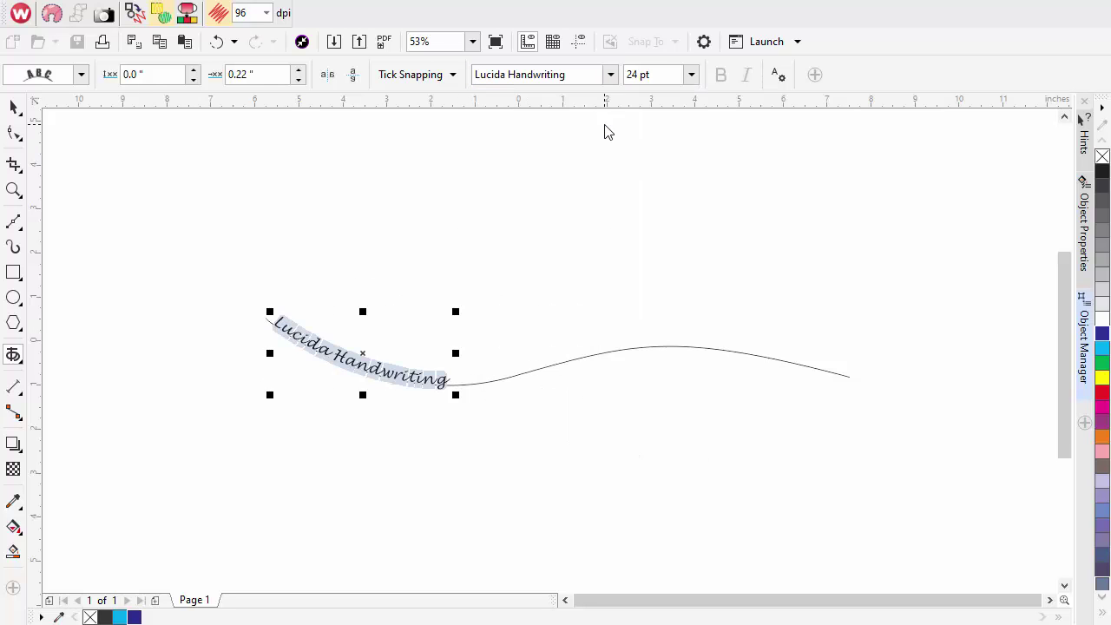
{"action": "left_click", "coordinate": [135, 14]}
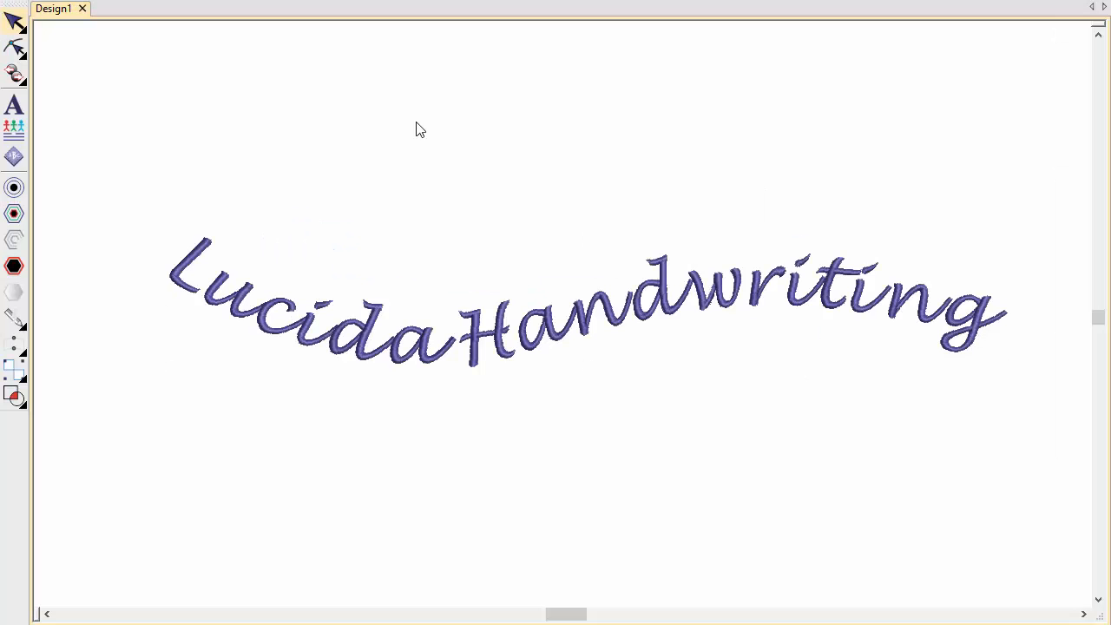
{"action": "key", "text": "Escape"}
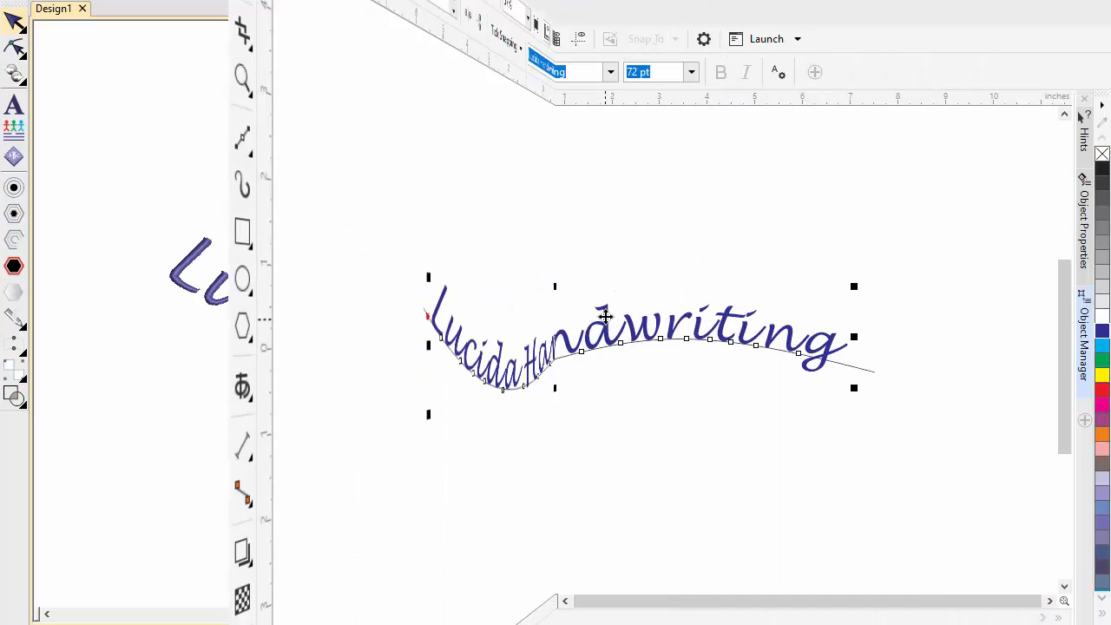
- Convert the wavy text to curves, then to embroidery stitches, and recolour them yellow with swatch 4
{"action": "right_click", "coordinate": [605, 316]}
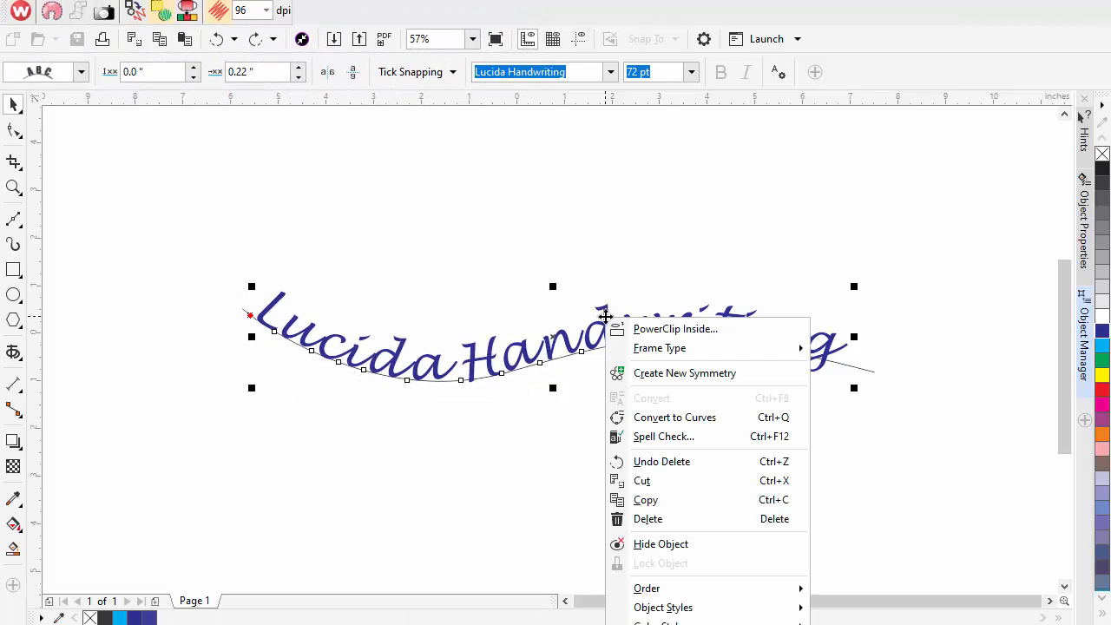
{"action": "left_click", "coordinate": [662, 421]}
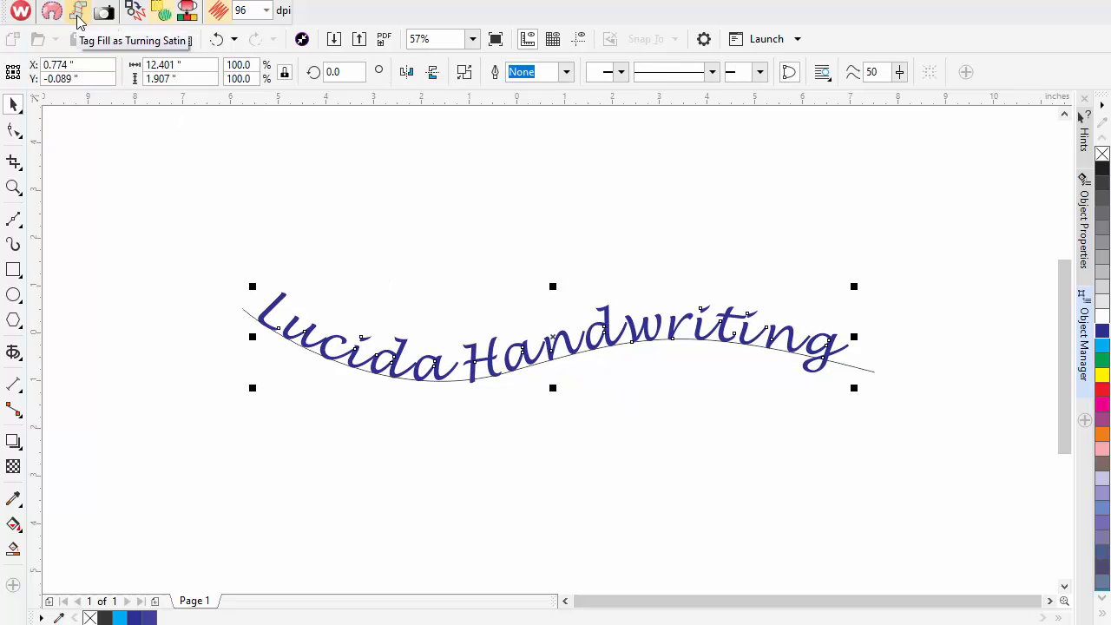
{"action": "left_click", "coordinate": [136, 12]}
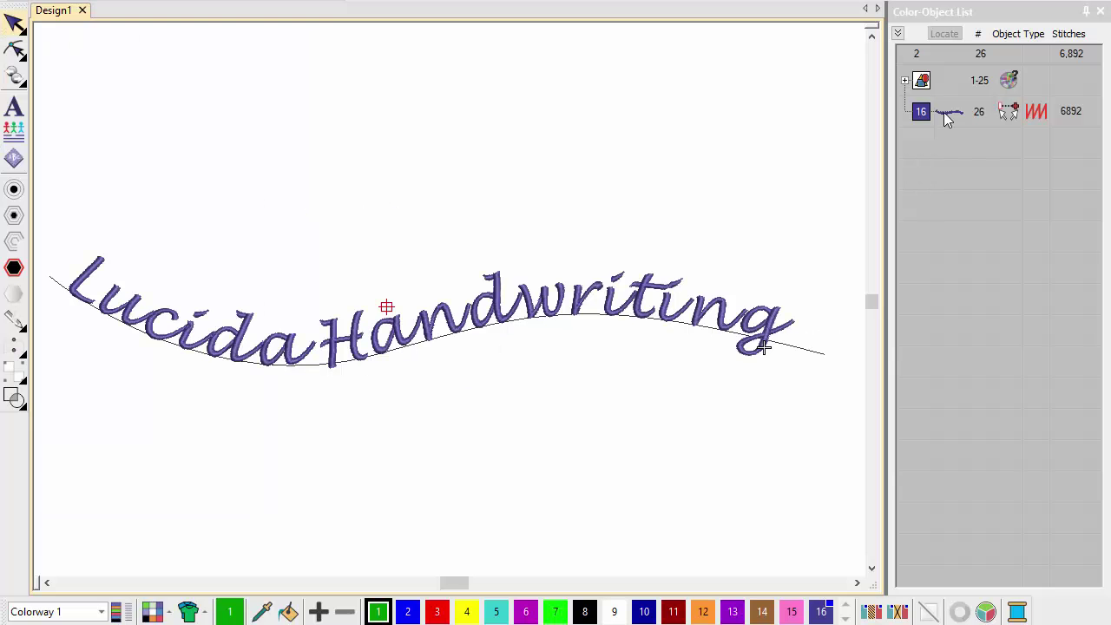
{"action": "left_click", "coordinate": [947, 118]}
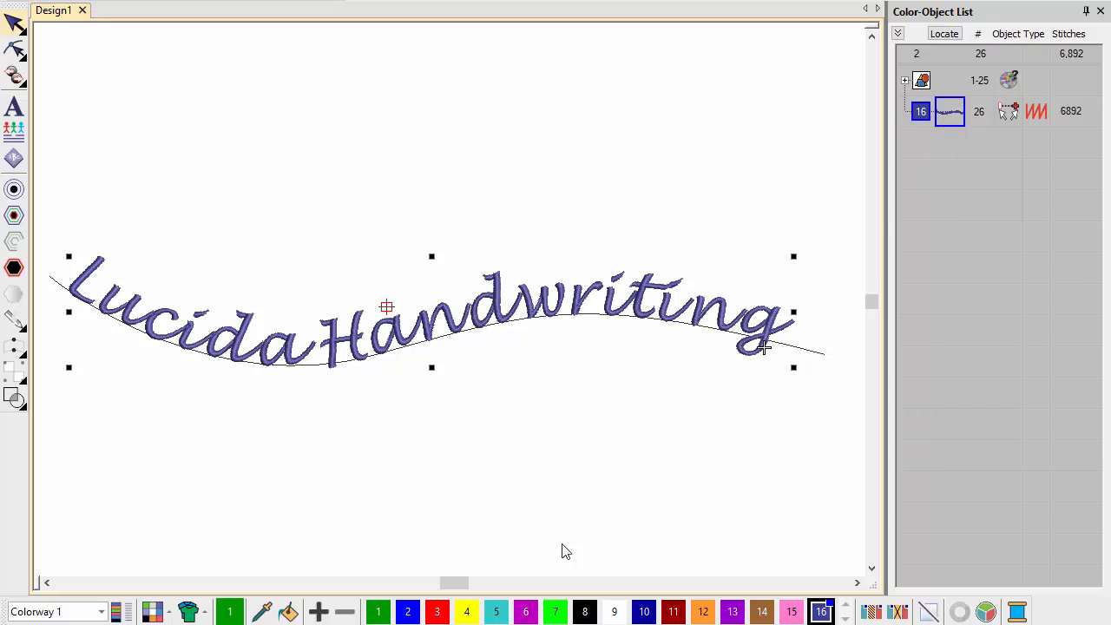
{"action": "left_click", "coordinate": [466, 612]}
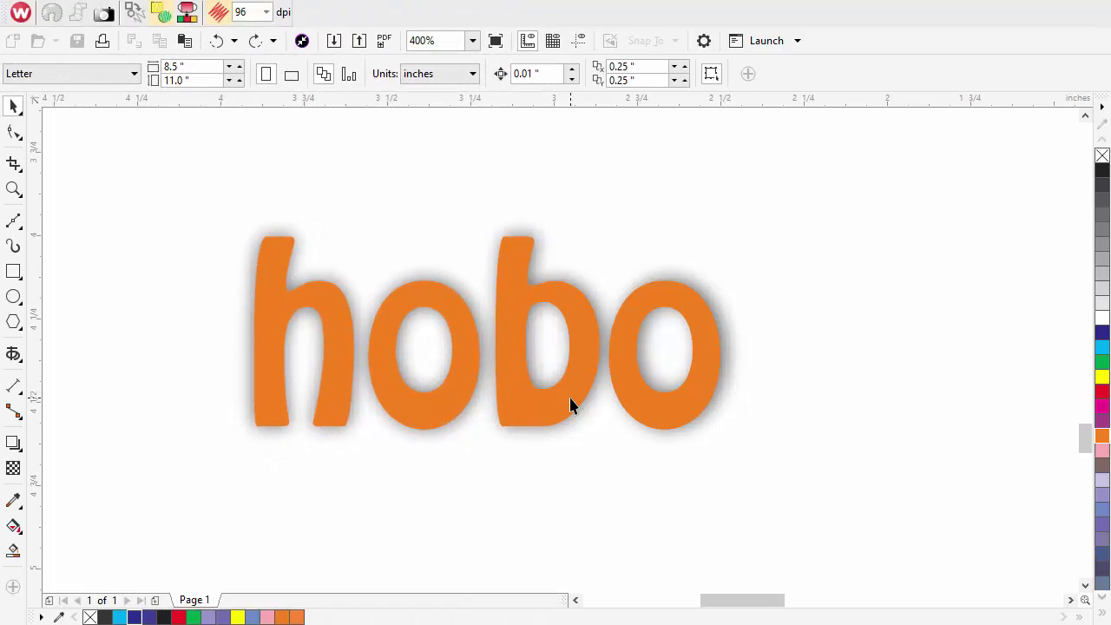
- Convert the hobo text and then the Envelope text to embroidery
{"action": "left_click", "coordinate": [572, 404]}
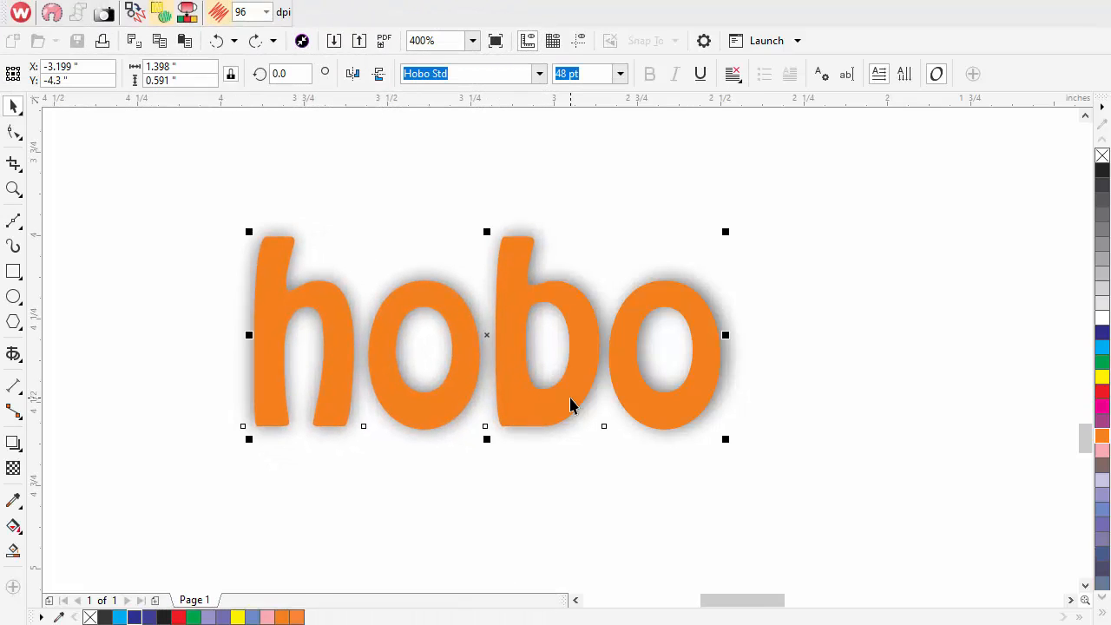
{"action": "left_click", "coordinate": [133, 12]}
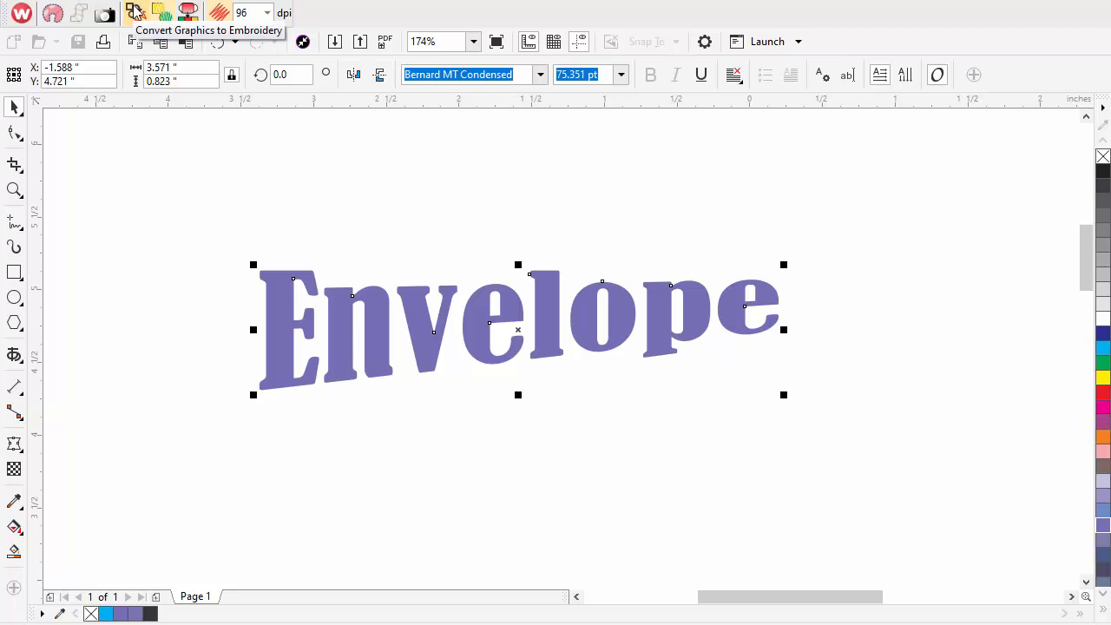
{"action": "left_click", "coordinate": [135, 12]}
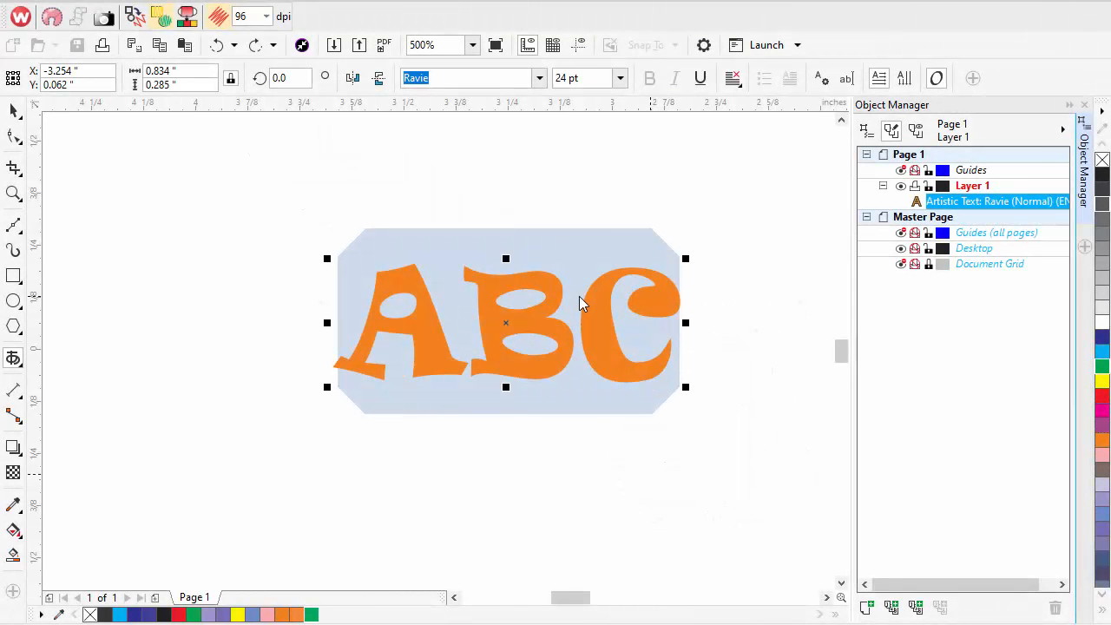
- Enlarge the ABC text to 200 pt and delete the letters BC
{"action": "left_click", "coordinate": [619, 78]}
{"action": "left_click", "coordinate": [571, 376]}
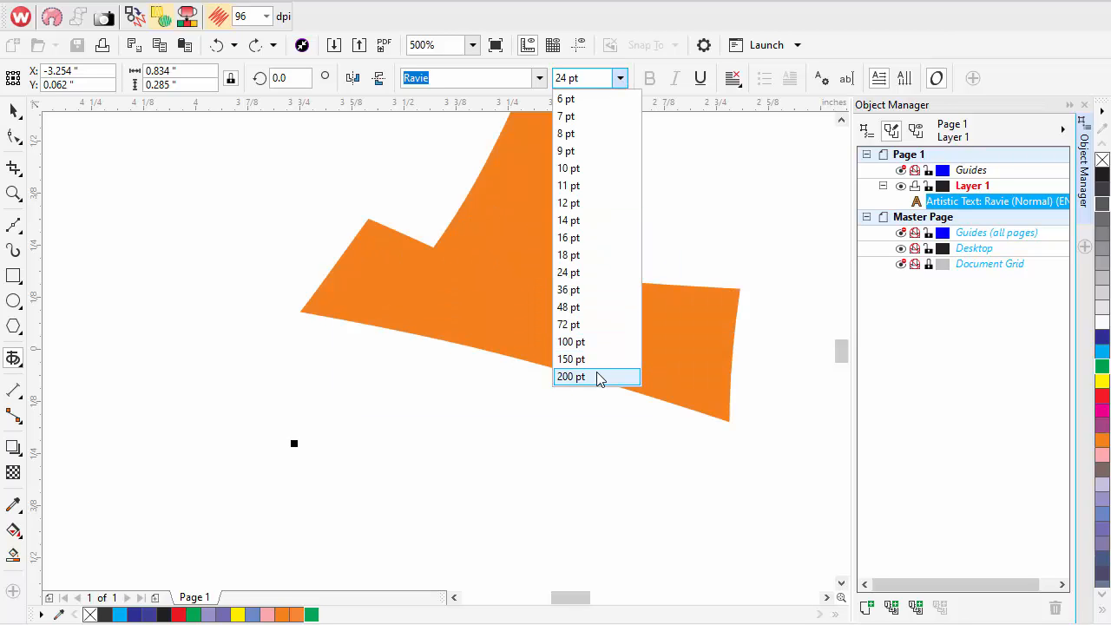
{"action": "scroll", "coordinate": [597, 377], "scroll_direction": "down", "scroll_amount": 2}
{"action": "left_click_drag", "start_coordinate": [377, 337], "coordinate": [709, 376]}
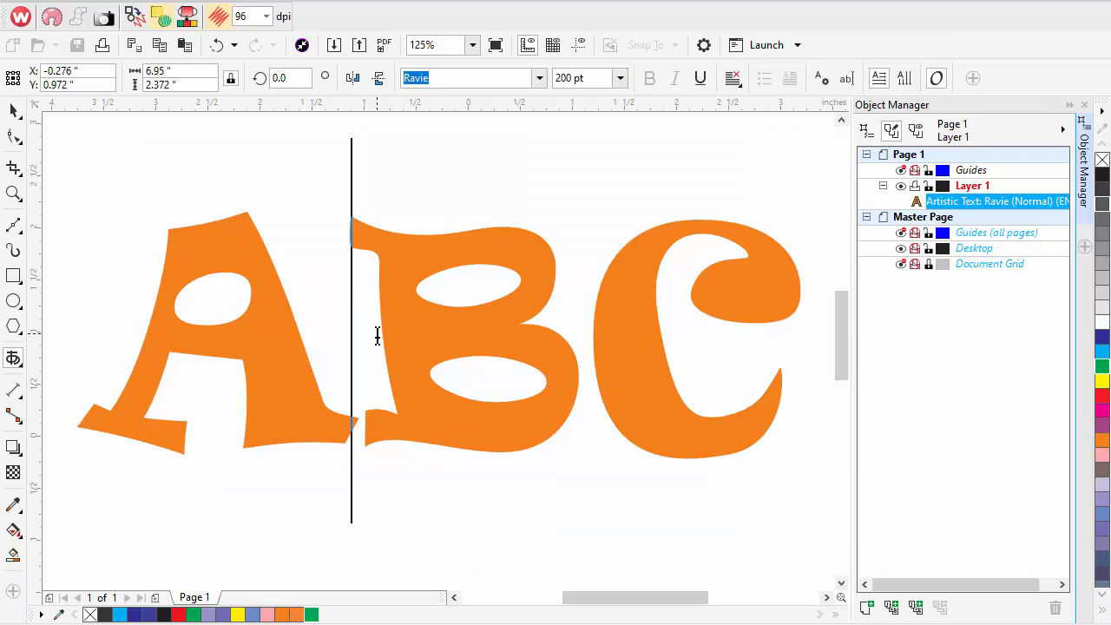
{"action": "key", "text": "Delete"}
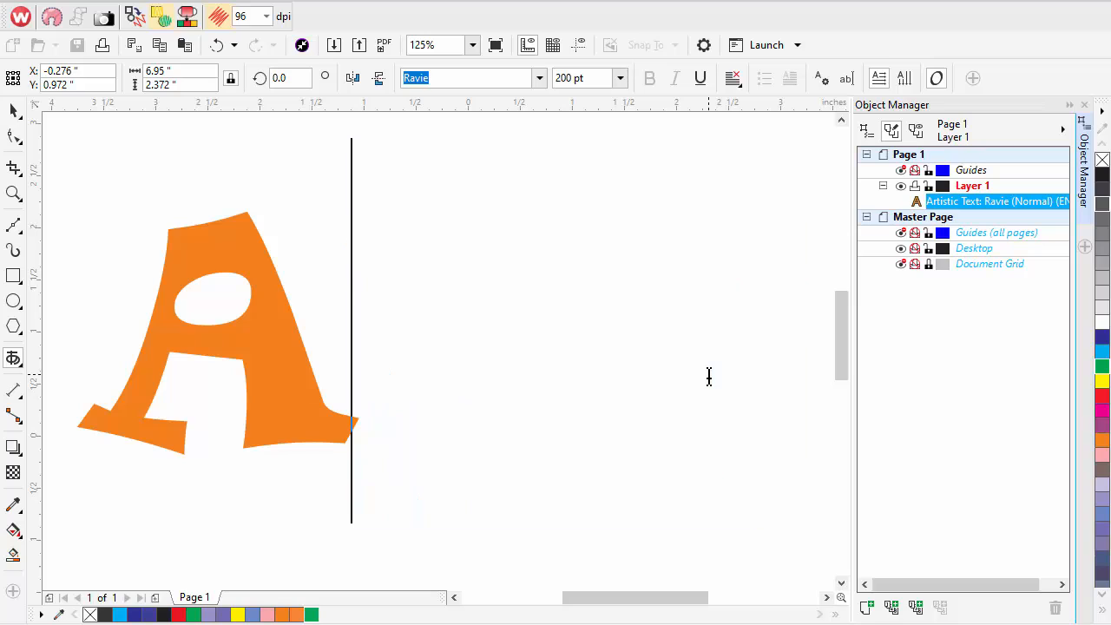
- Copy the A to the right, convert the copy to curves and fill it green
{"action": "left_click", "coordinate": [14, 110]}
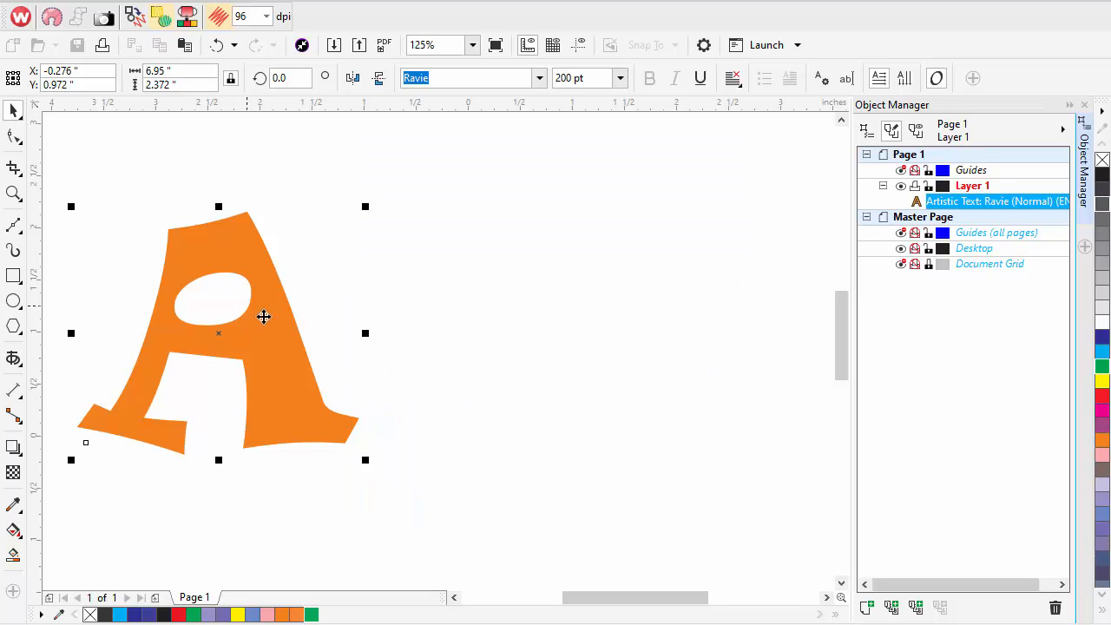
{"action": "left_click_drag", "start_coordinate": [269, 319], "coordinate": [613, 308]}
{"action": "left_click", "coordinate": [643, 340]}
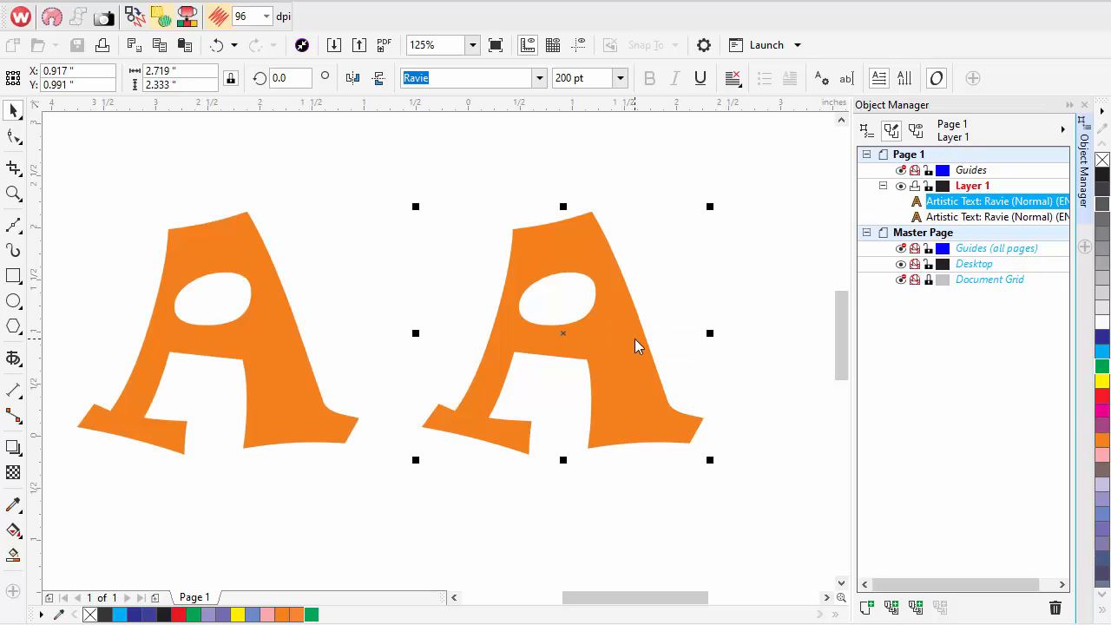
{"action": "right_click", "coordinate": [588, 217]}
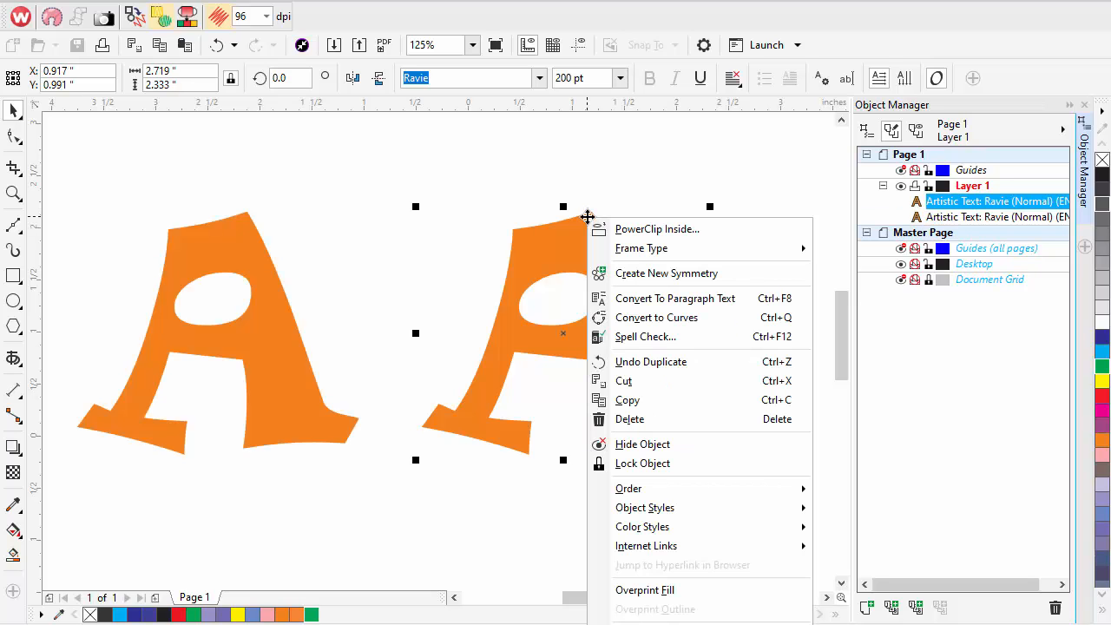
{"action": "left_click", "coordinate": [656, 318]}
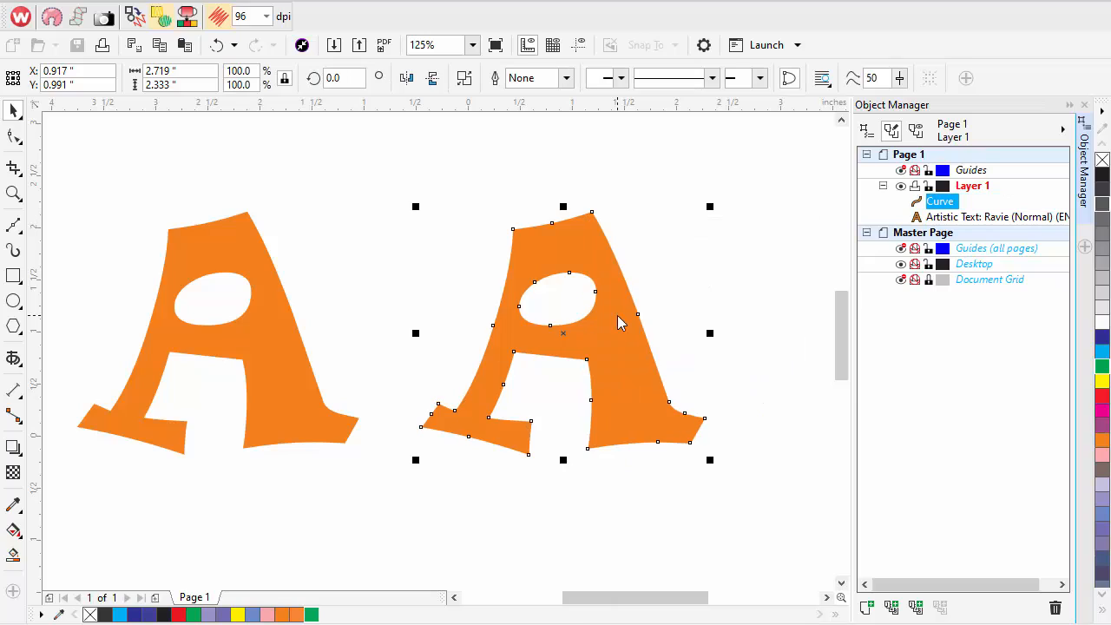
{"action": "left_click", "coordinate": [312, 615]}
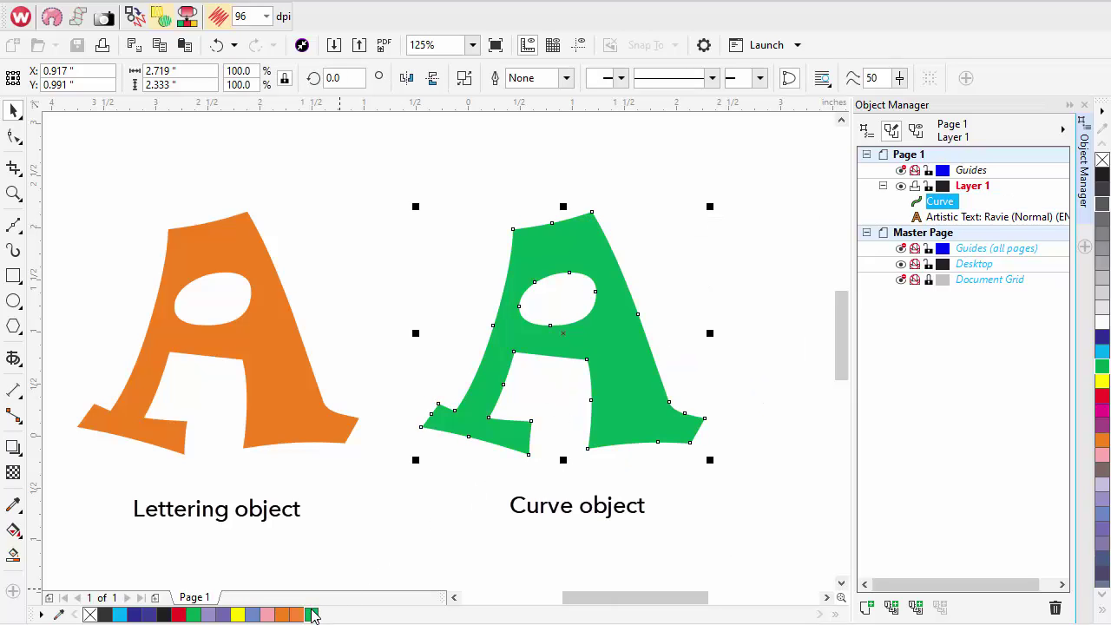
- Make both A's appliqué objects and convert them to embroidery
{"action": "left_click", "coordinate": [248, 326], "text": "shift"}
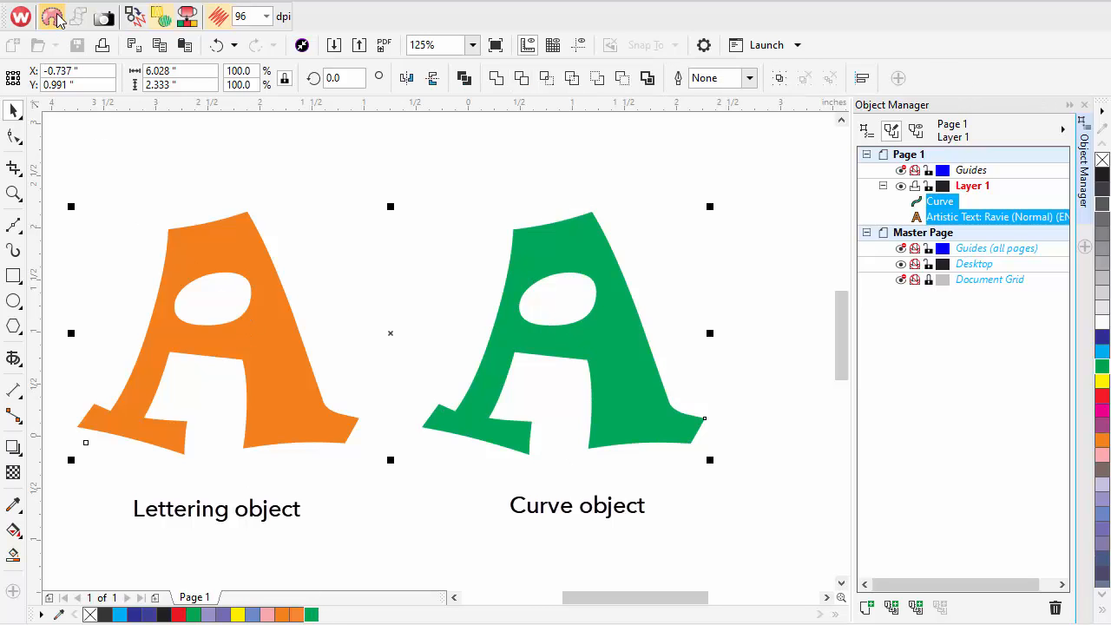
{"action": "left_click", "coordinate": [54, 17]}
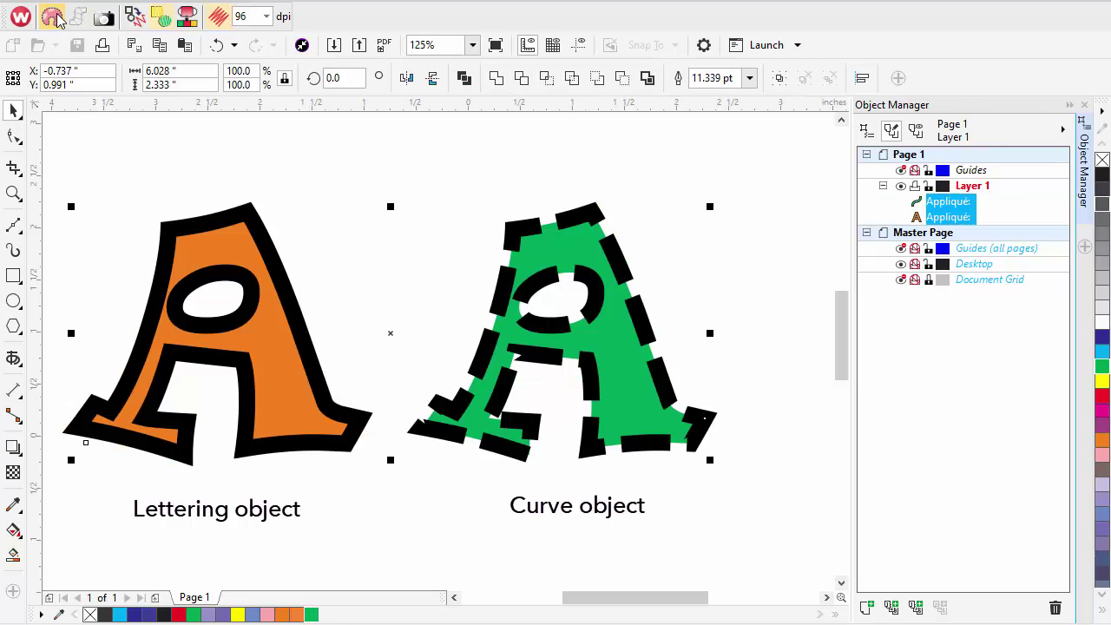
{"action": "left_click", "coordinate": [135, 15]}
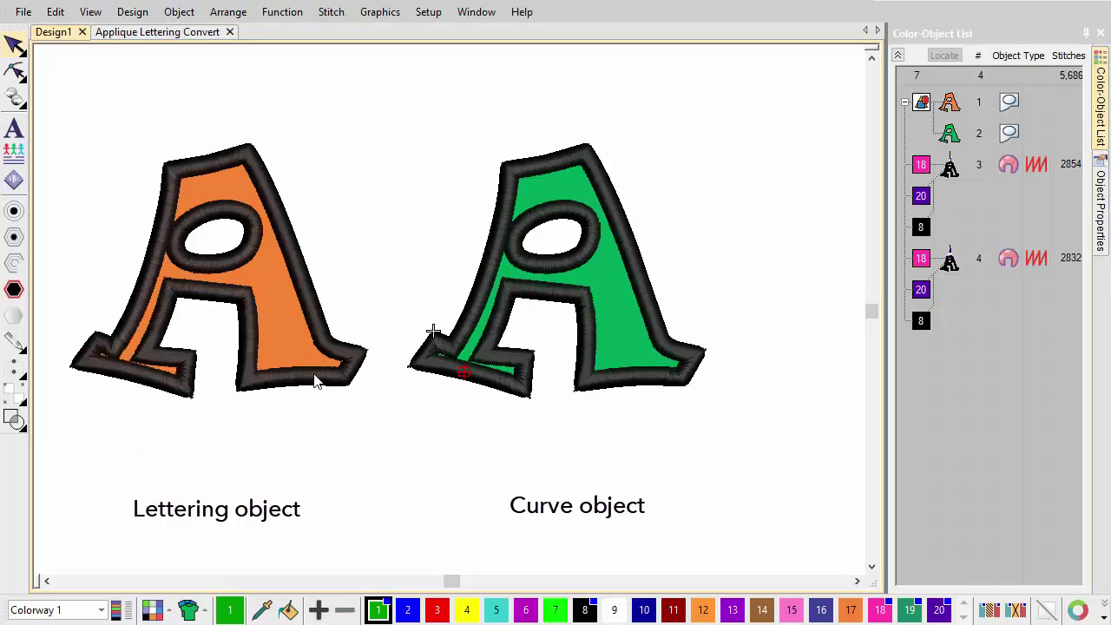
- Set the green appliqué A's cover stitch width to 3.00 mm in Object Properties > Special
{"action": "double_click", "coordinate": [315, 382]}
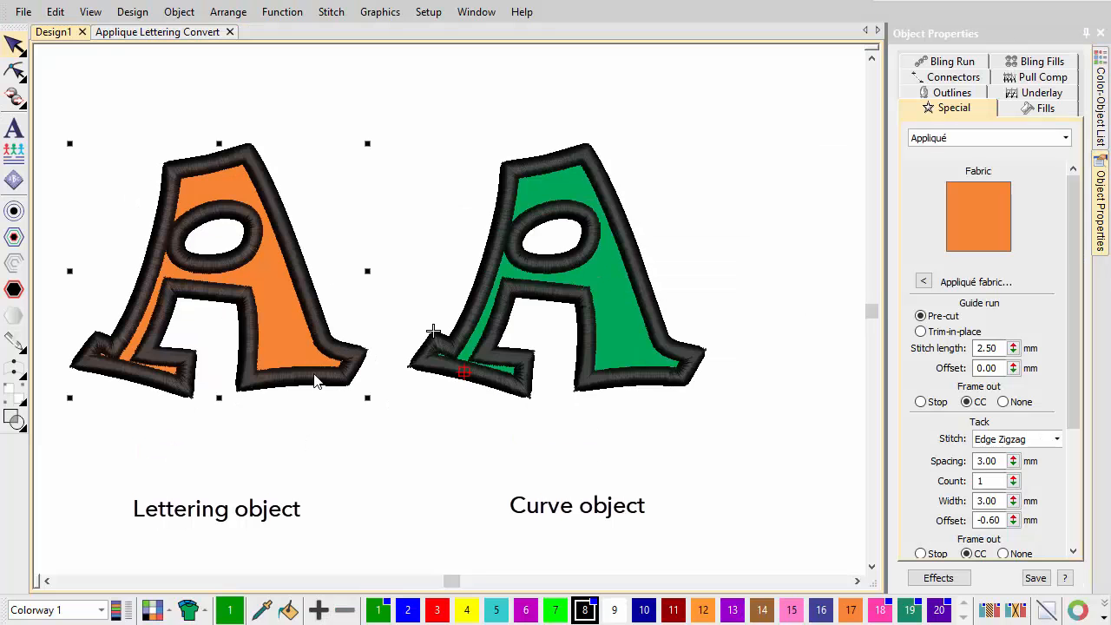
{"action": "left_click", "coordinate": [486, 351]}
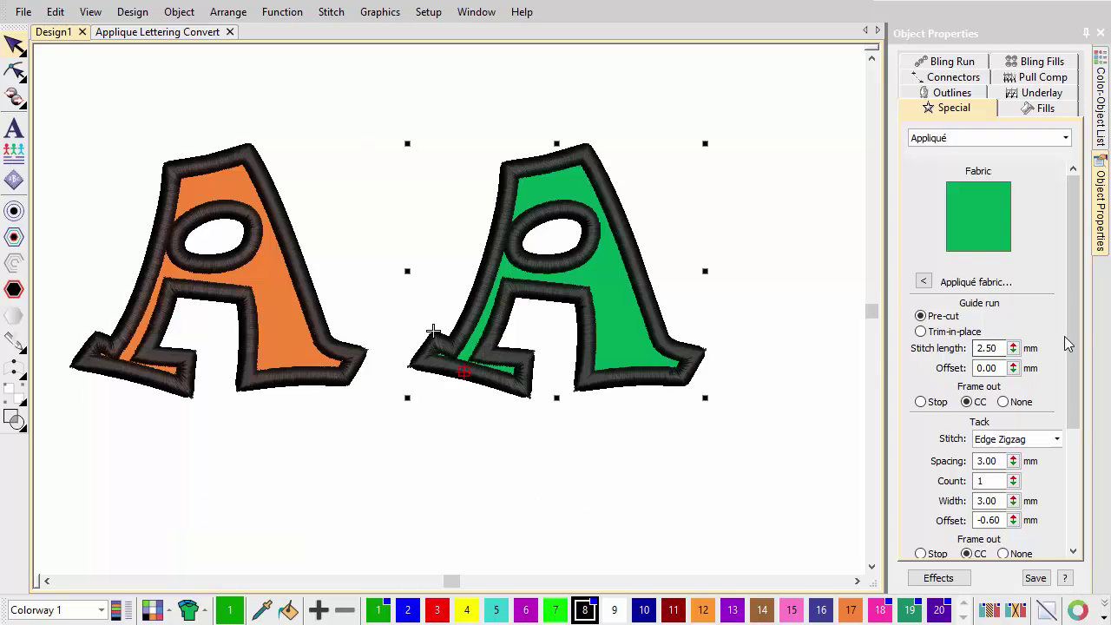
{"action": "left_click_drag", "start_coordinate": [1071, 343], "coordinate": [1072, 451]}
{"action": "left_click_drag", "start_coordinate": [1007, 430], "coordinate": [931, 432]}
{"action": "type", "text": "3"}
{"action": "key", "text": "Return"}
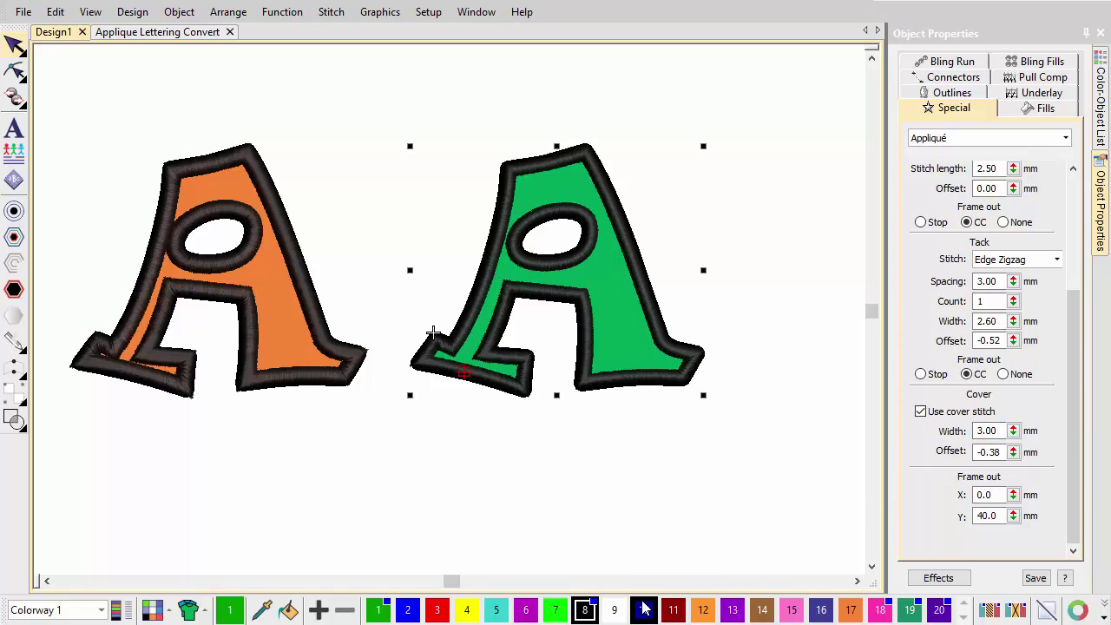